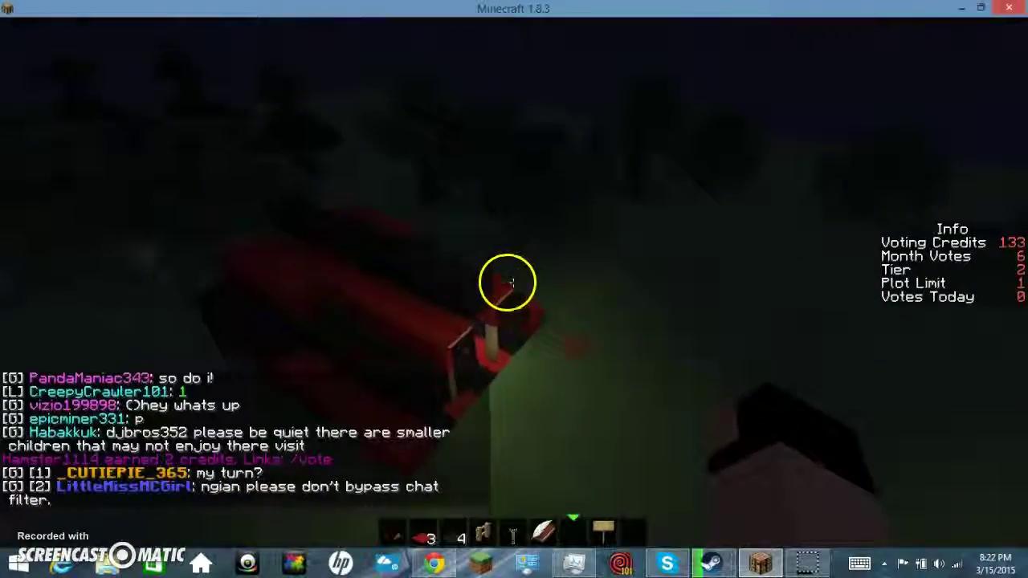
Fly through the red-and-black RV, look around its interior and lie down in a bed.
key(w)
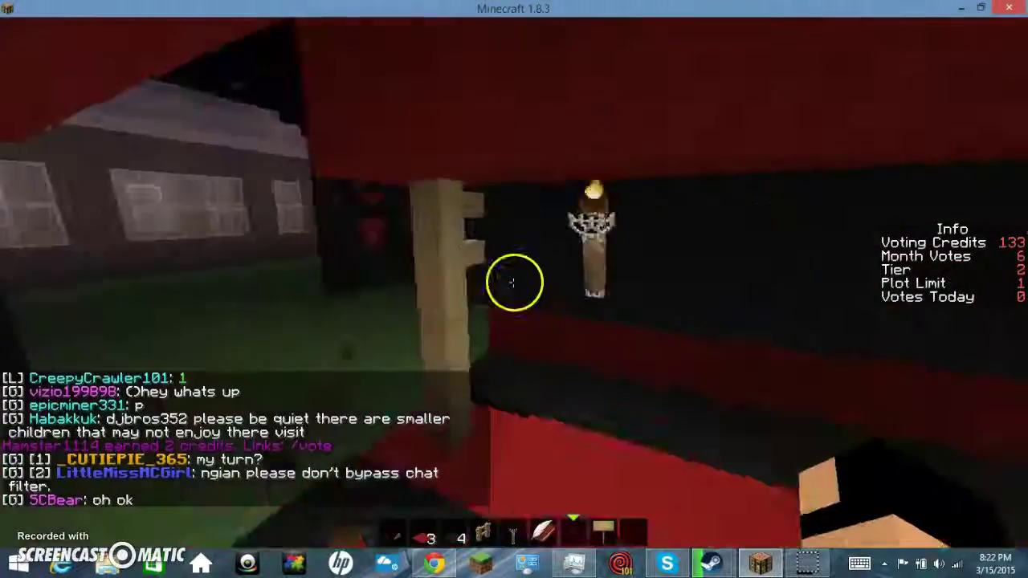
key(w)
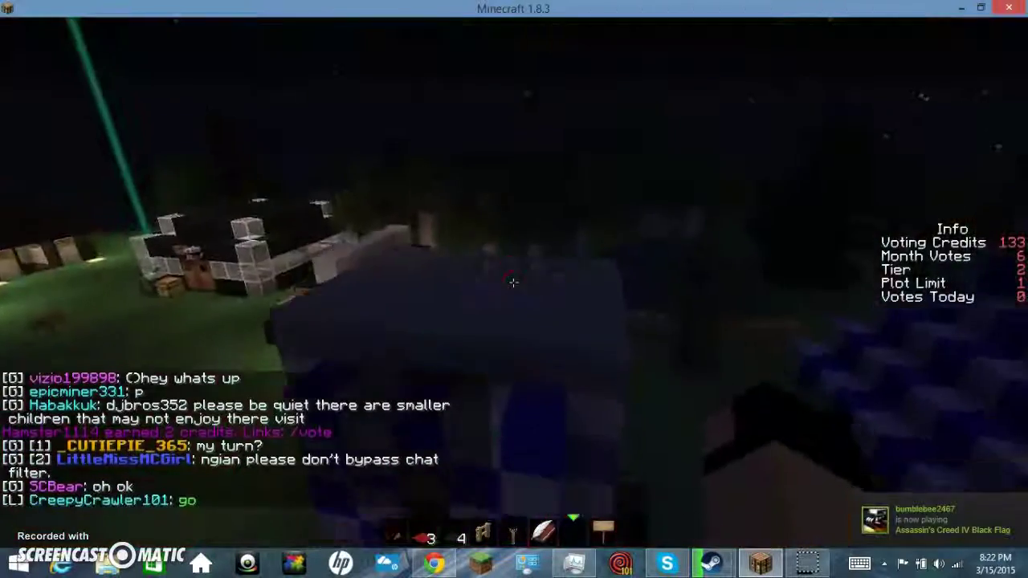
click(514, 283)
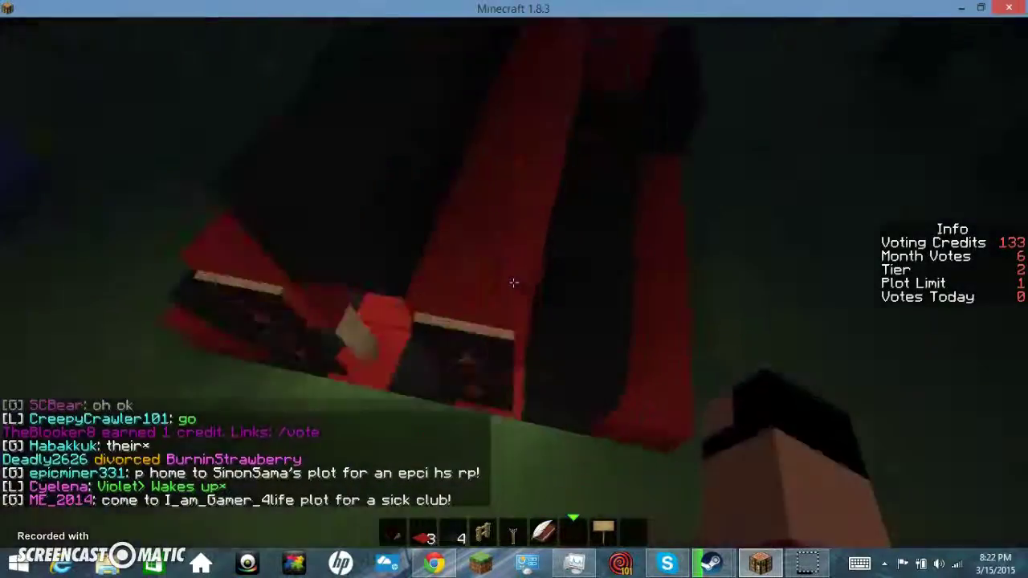
click(514, 283)
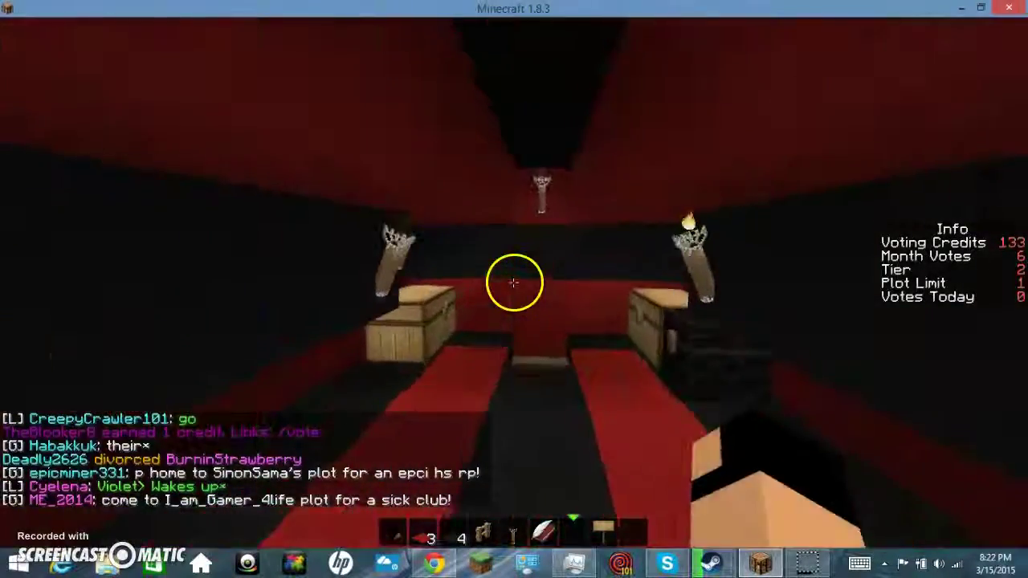
click(514, 283)
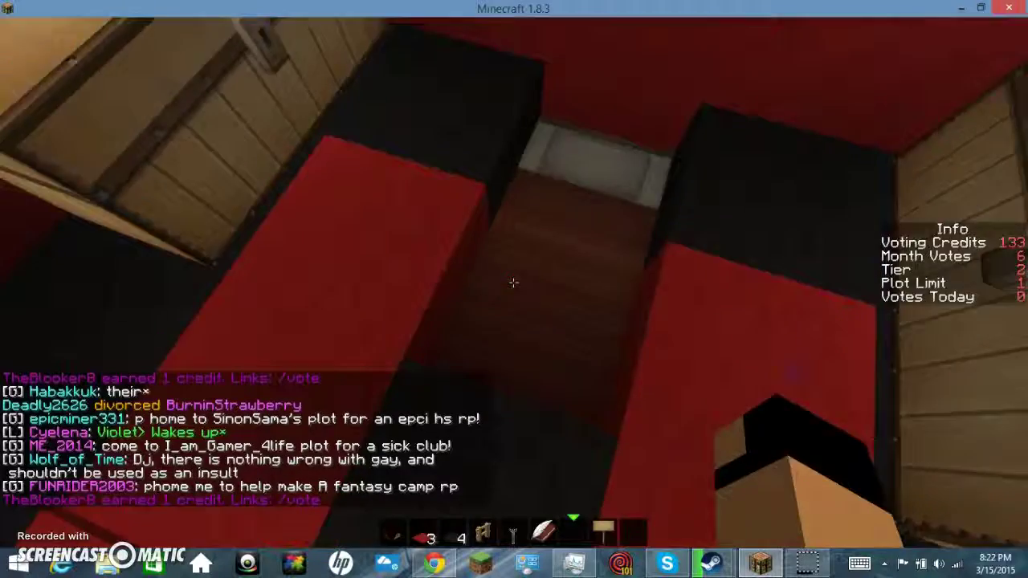
click(514, 283)
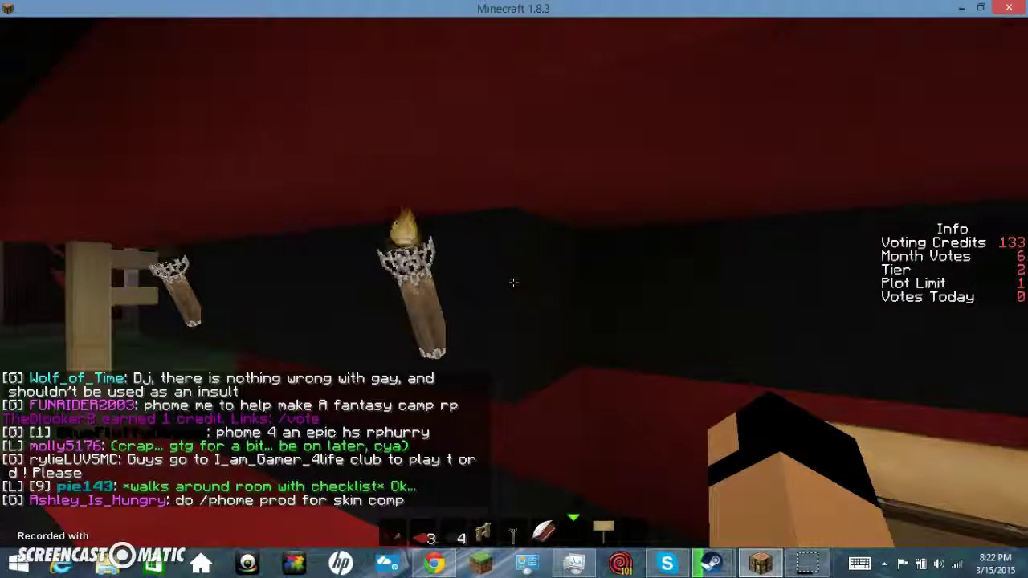
click(514, 283)
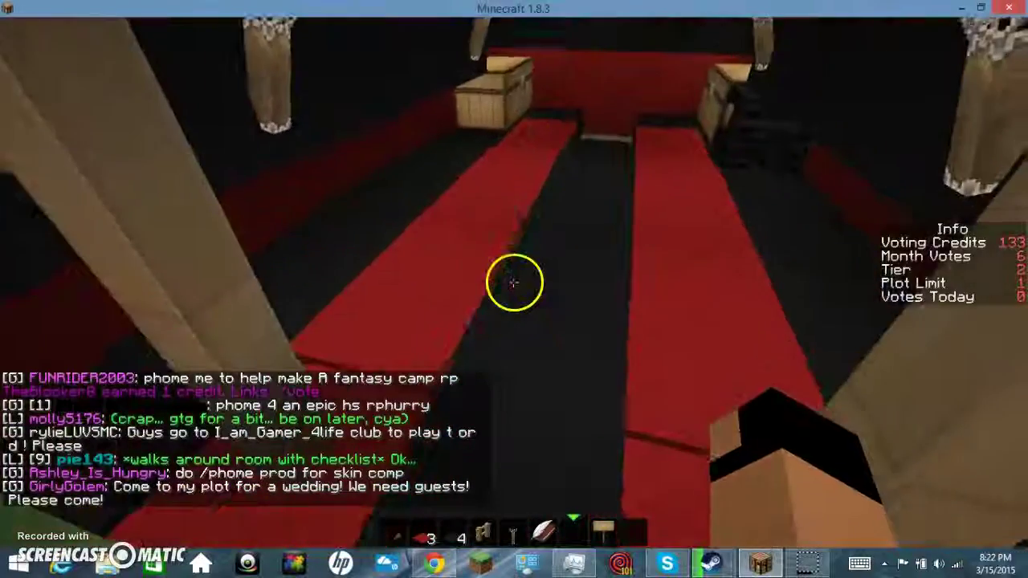
click(514, 283)
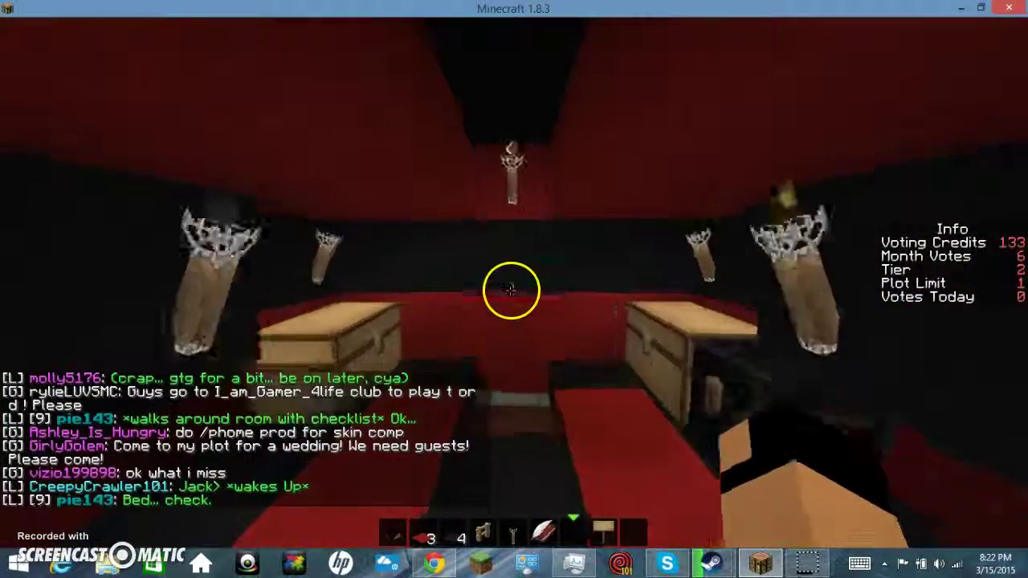
click(511, 289)
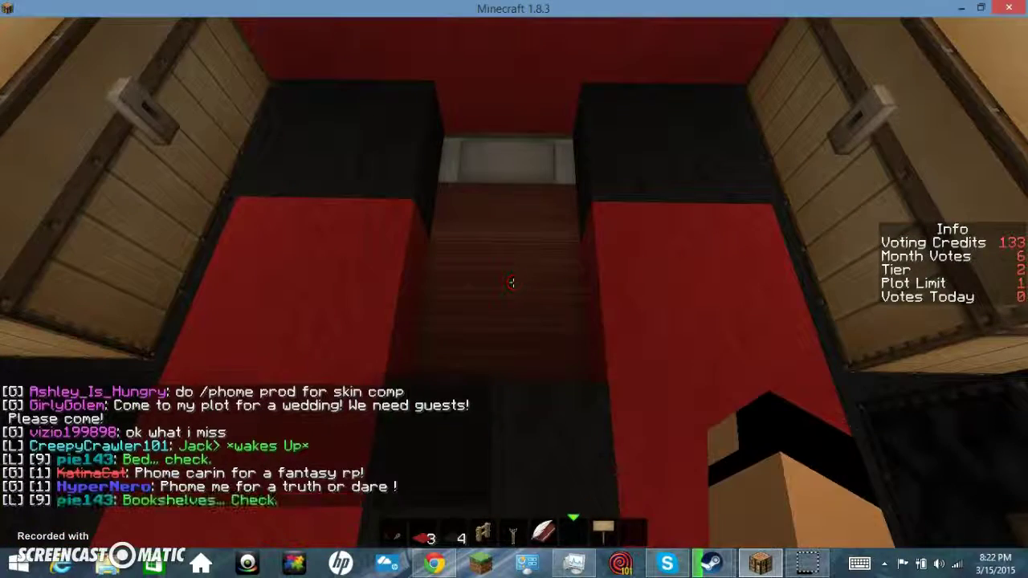
click(514, 282)
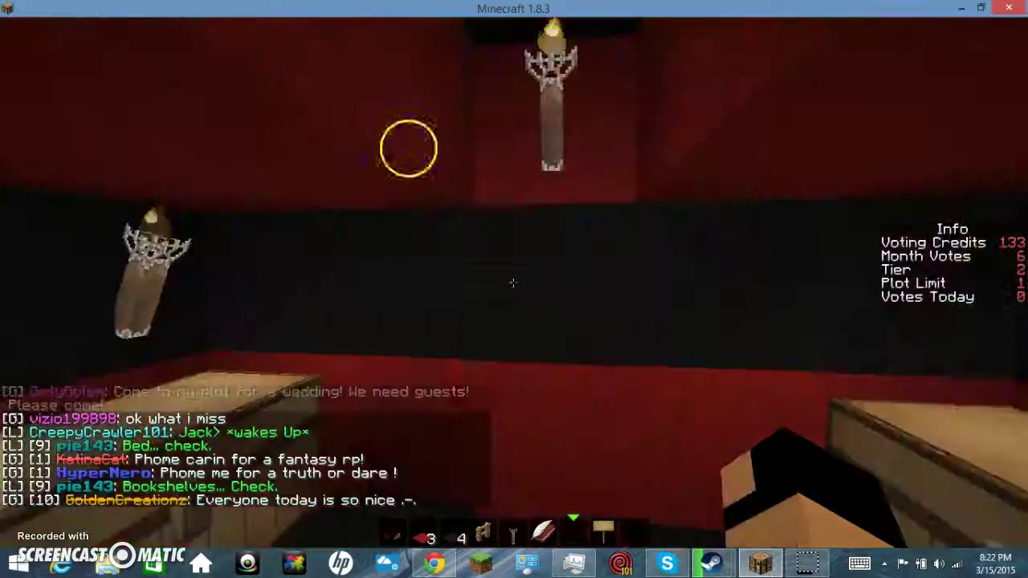
drag(514, 282, 514, 283)
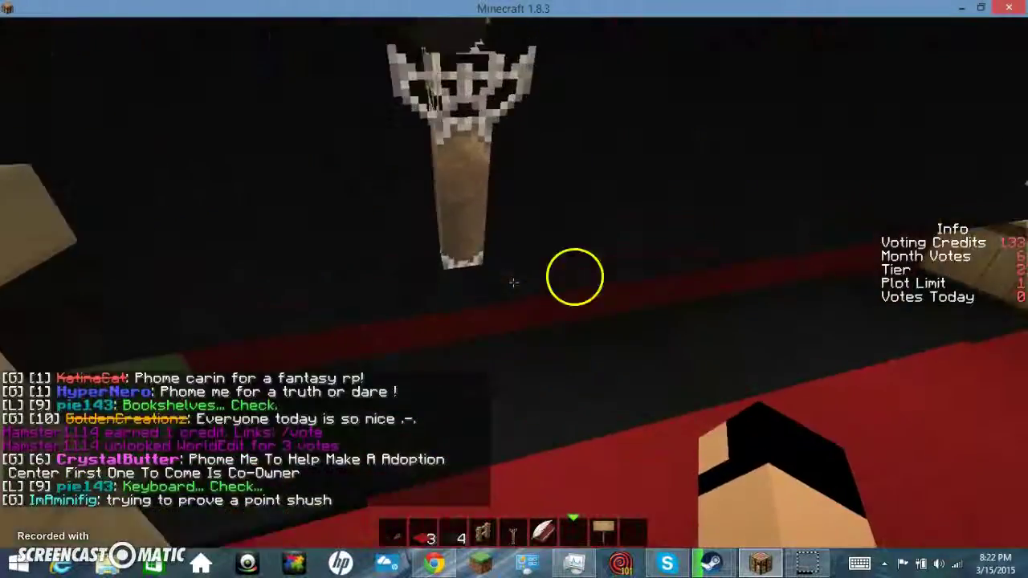
right_click(514, 283)
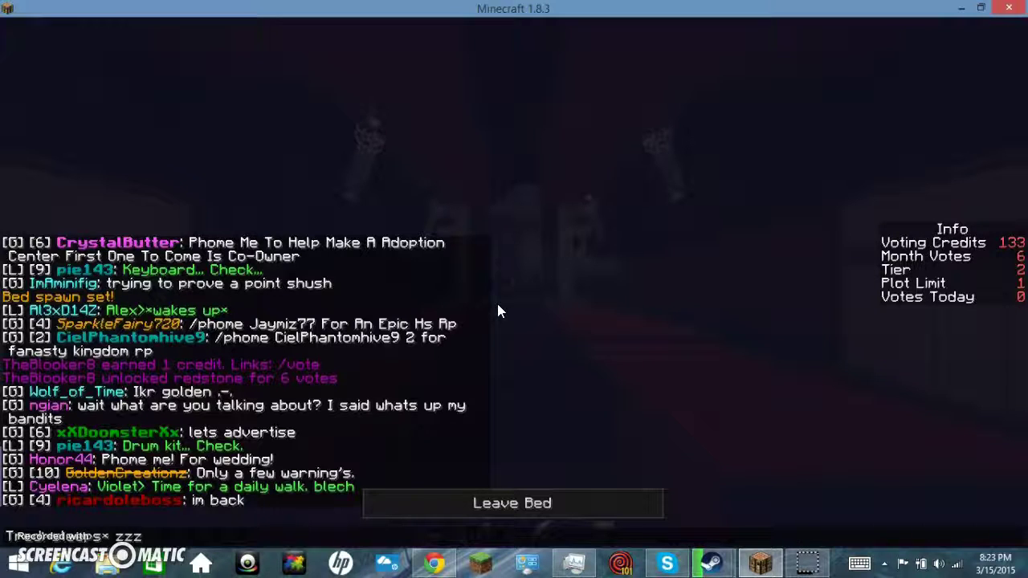
key(Return)
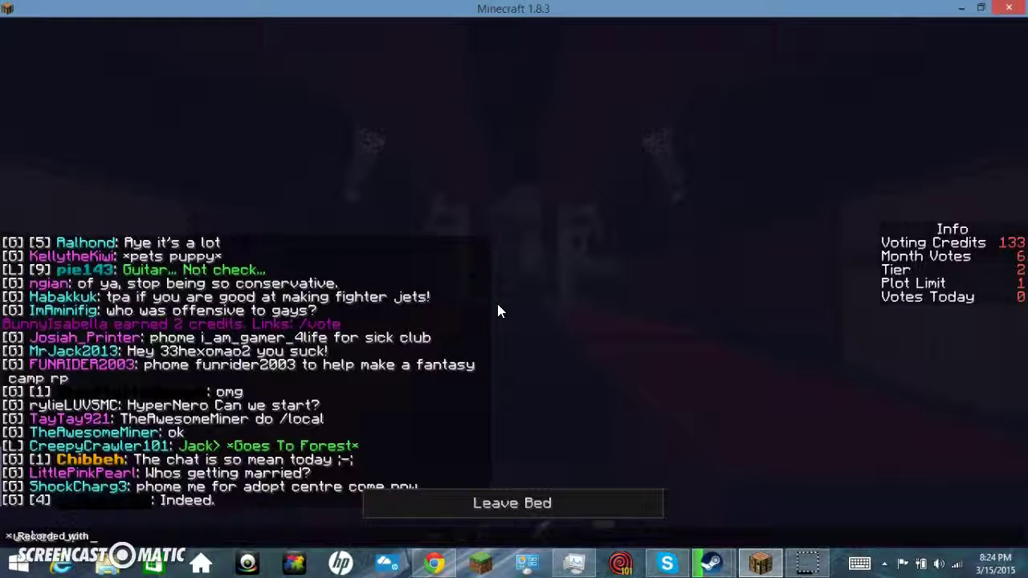
text(burio)
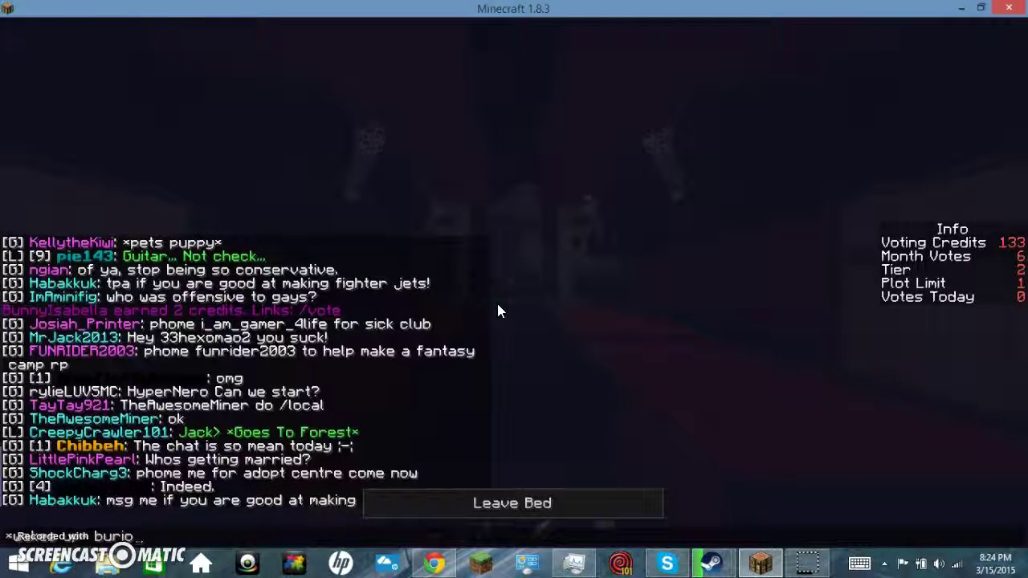
key(BackSpace)
key(BackSpace)
text(t)
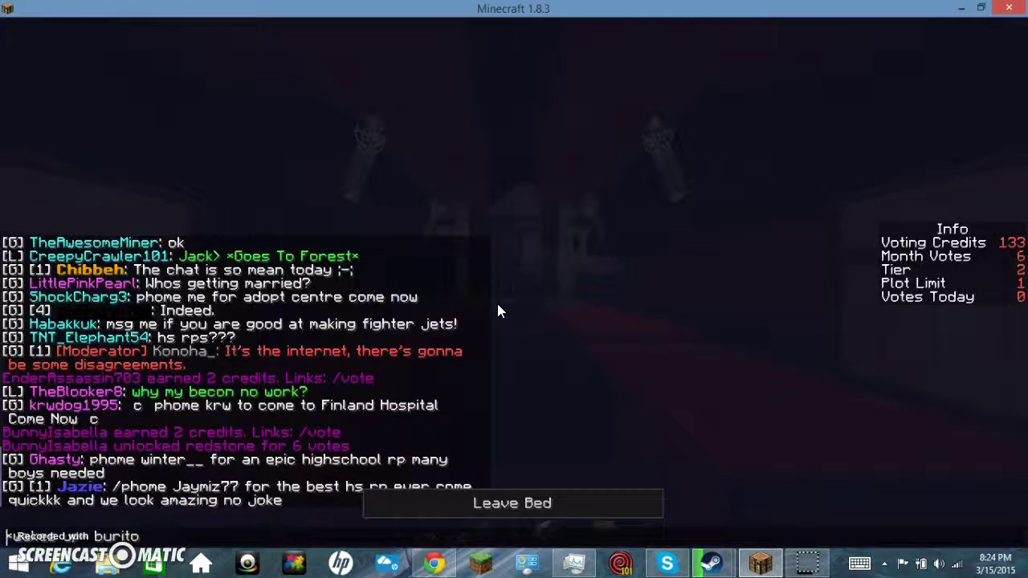
text(hrows up*)
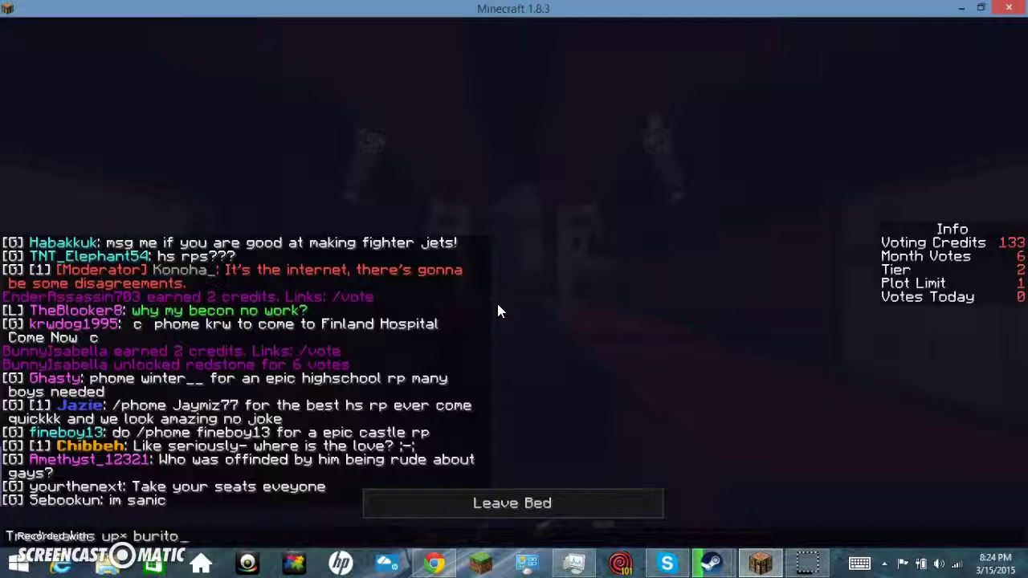
key(BackSpace)
key(BackSpace)
key(BackSpace)
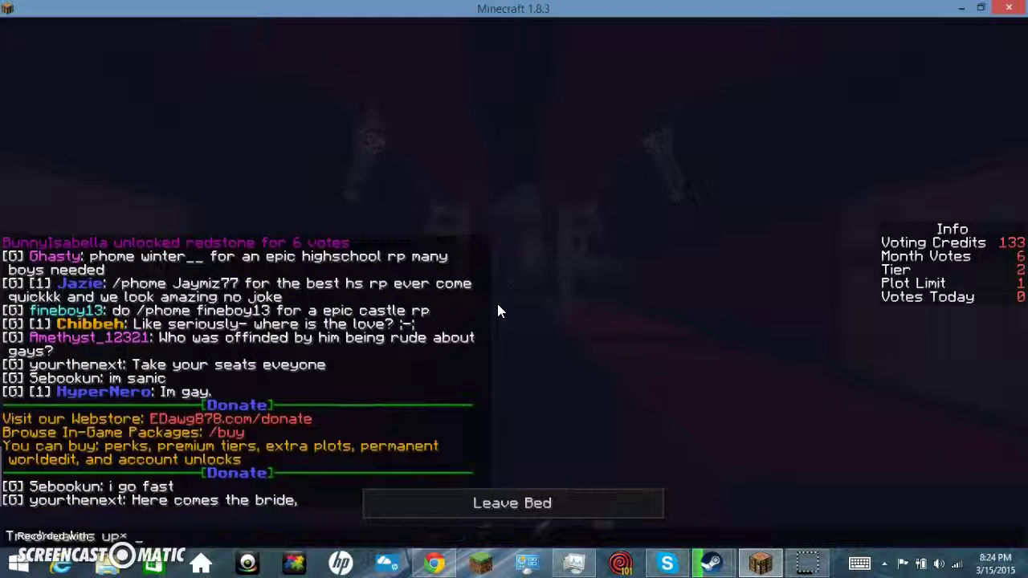
key(Return)
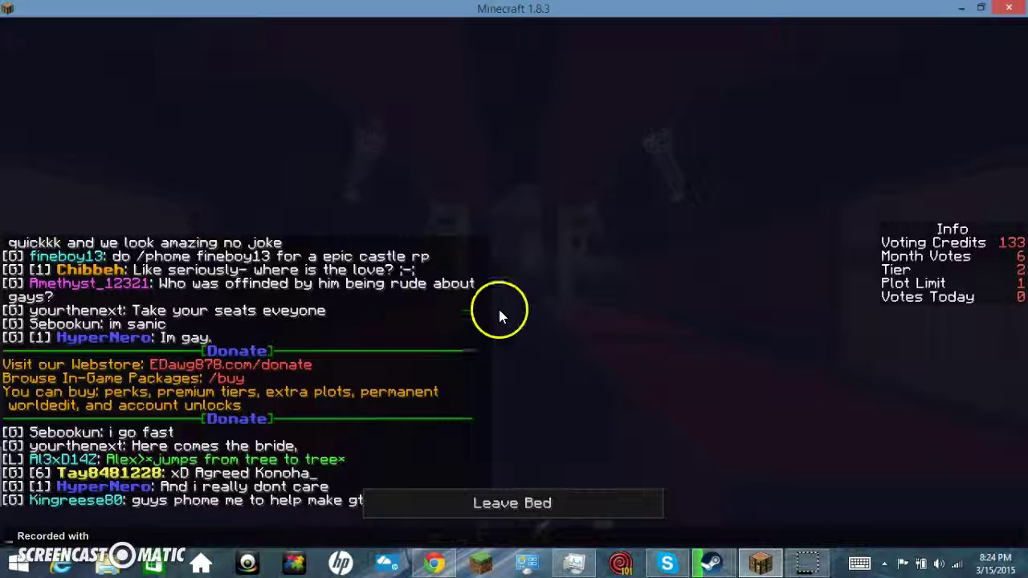
Leave the bed and walk down the striped carpet aisle toward the chest.
click(527, 504)
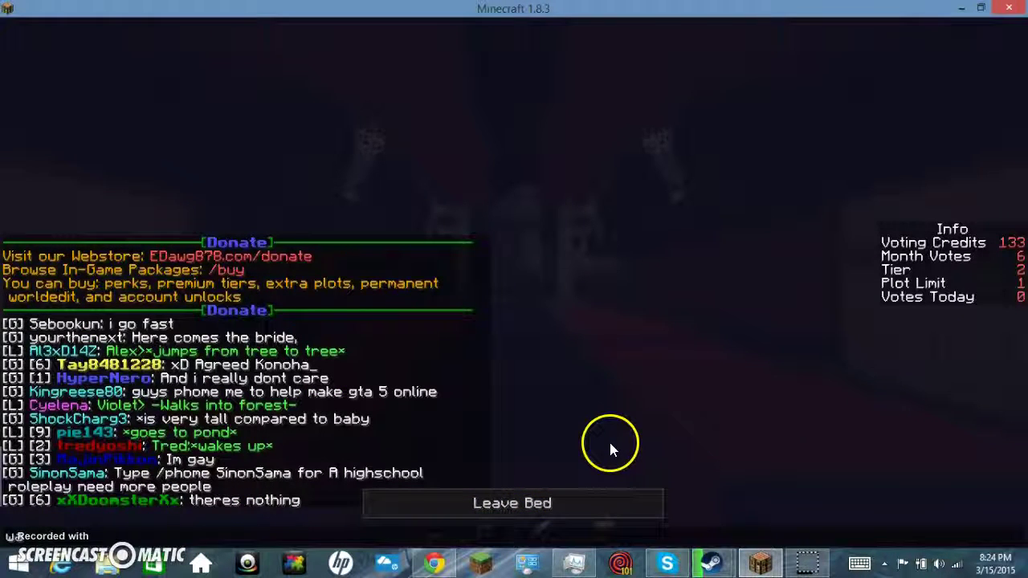
key(Escape)
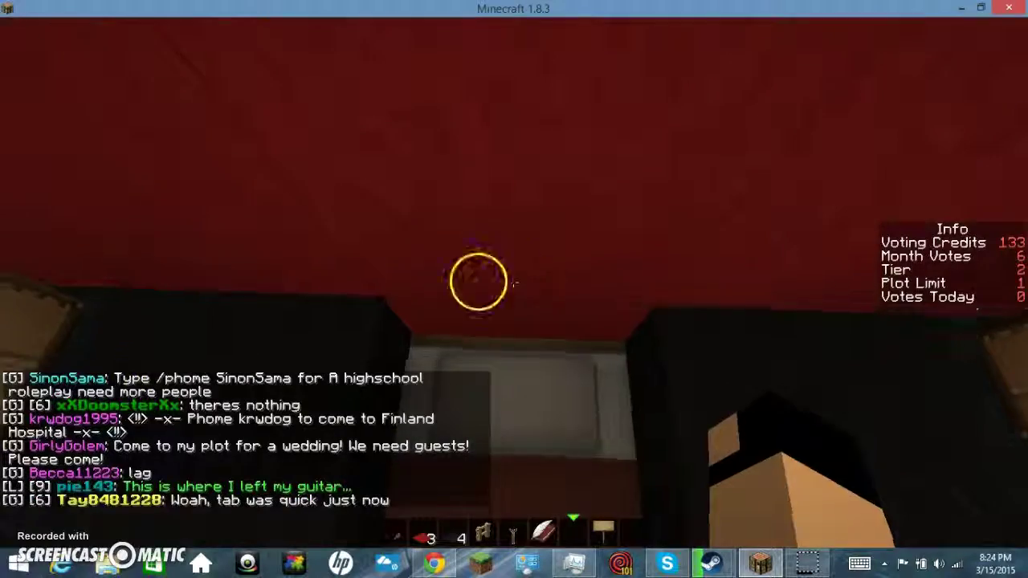
key(w)
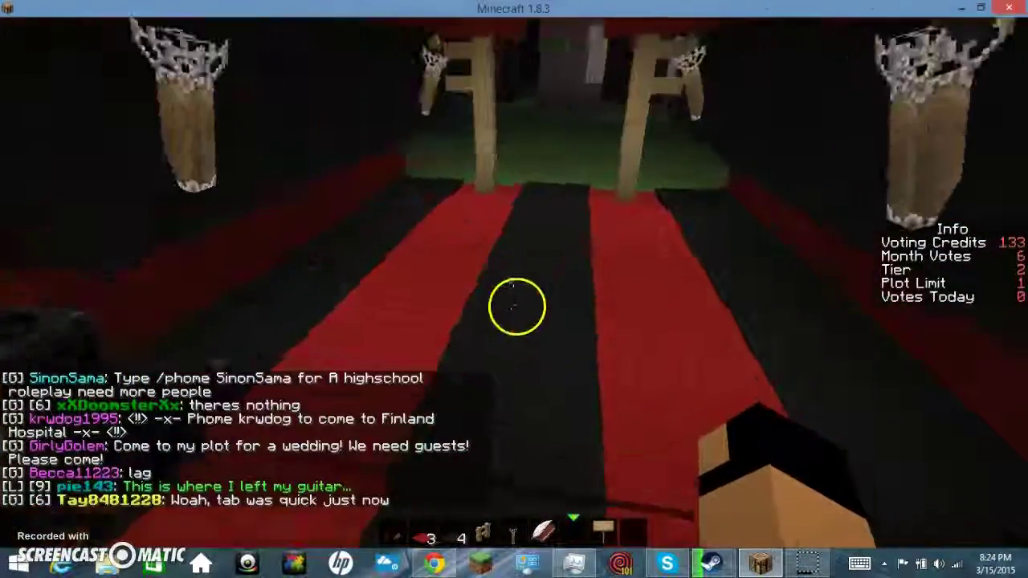
key(w)
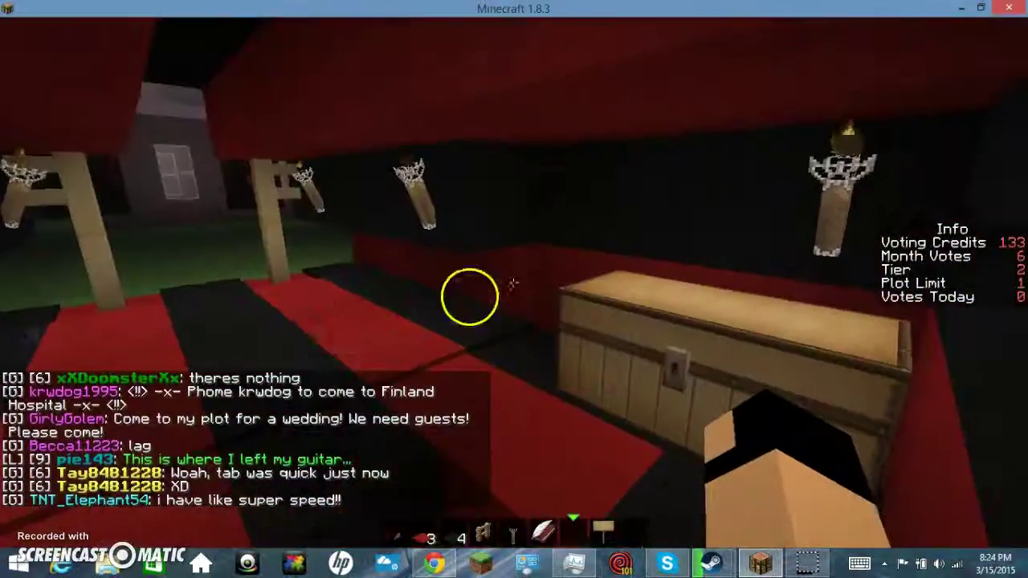
key(w)
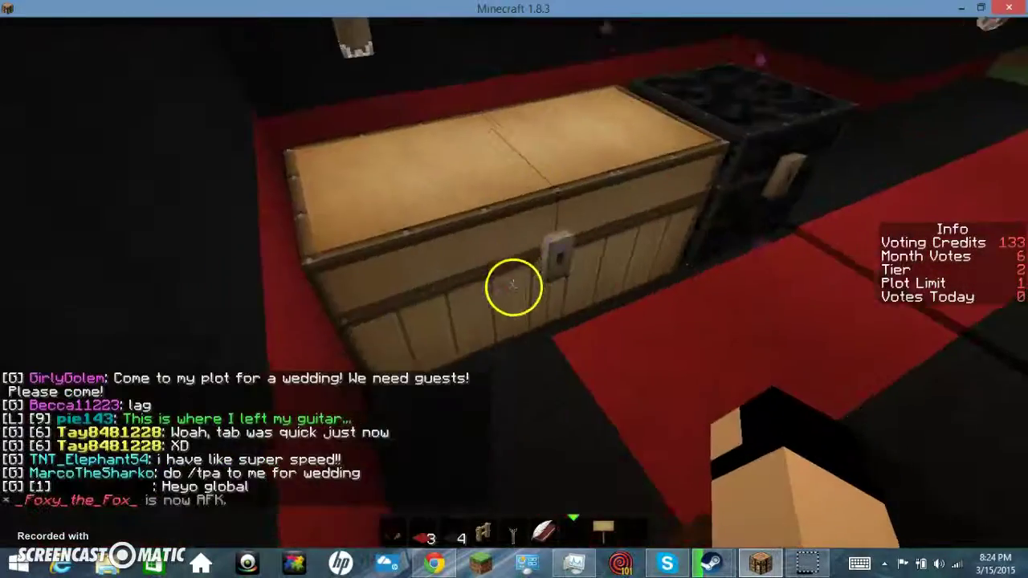
key(w)
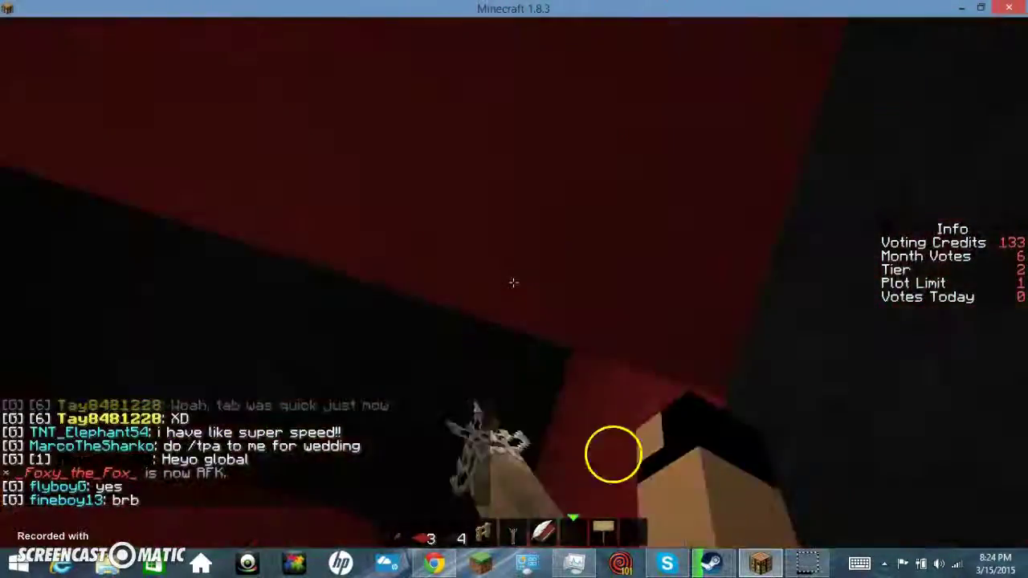
Open the large chest, close it again, and face its front.
right_click(515, 289)
key(Escape)
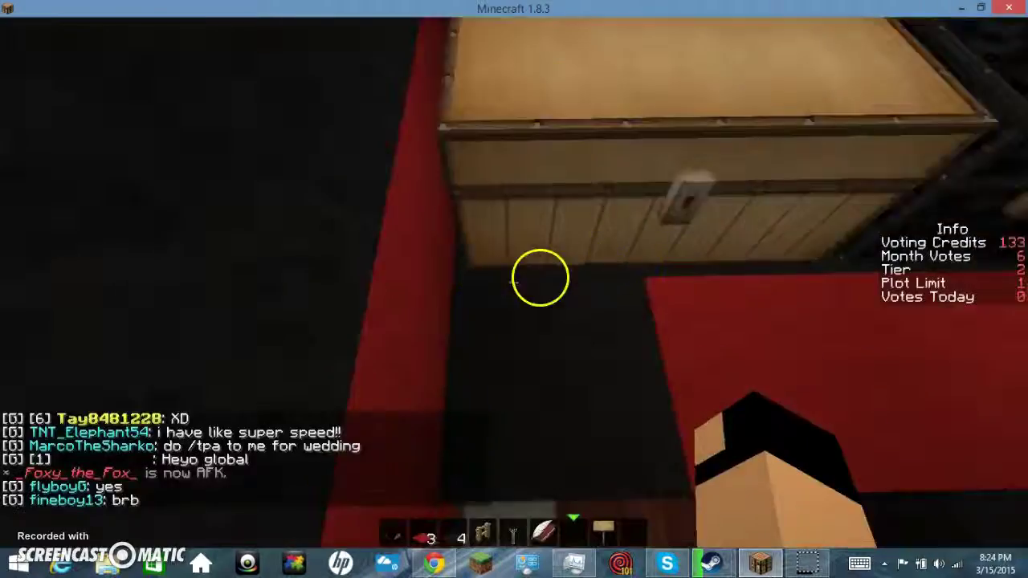
key(w)
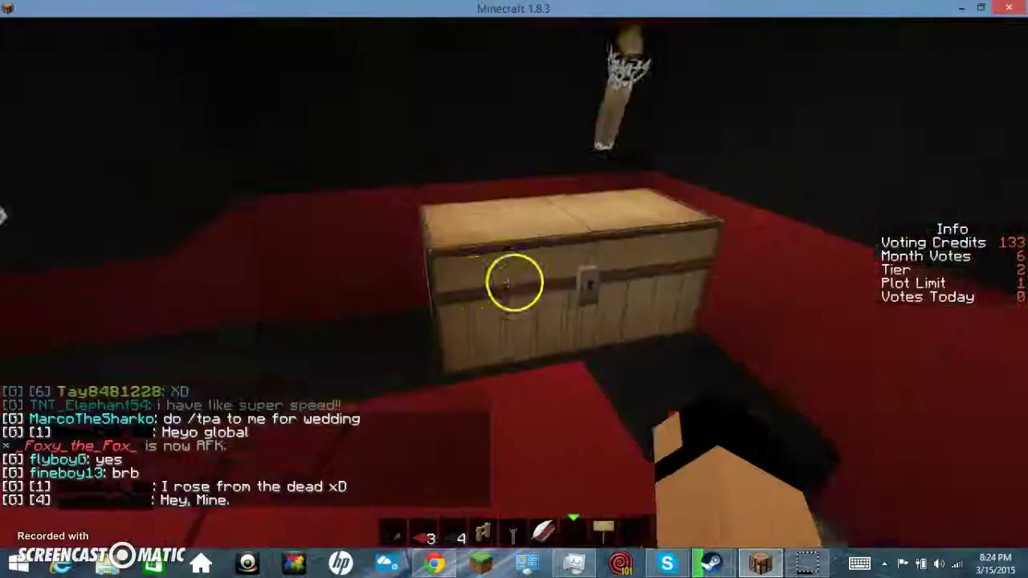
Put a crafting table from the decoration blocks into the hotbar.
key(e)
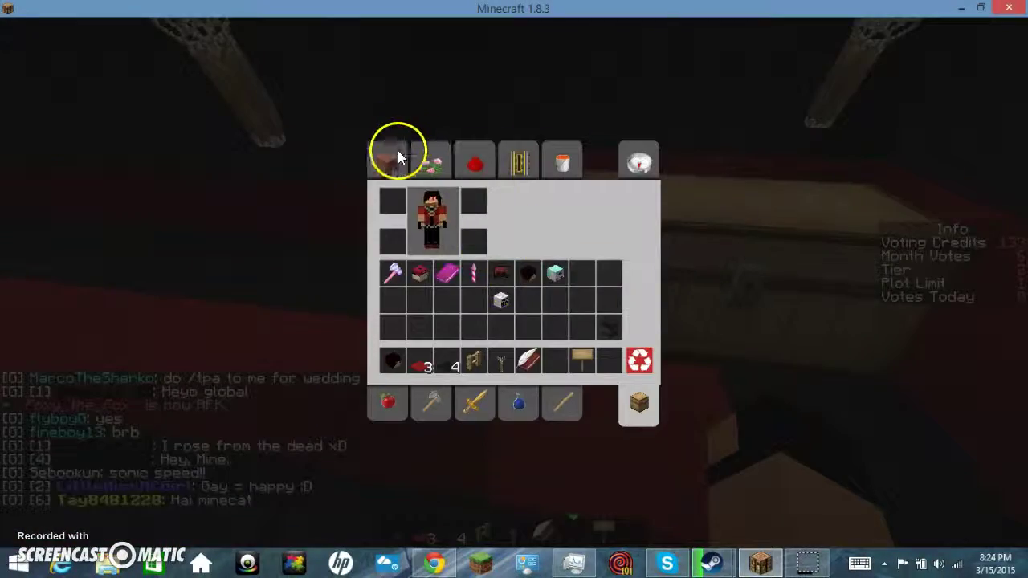
click(388, 159)
click(431, 159)
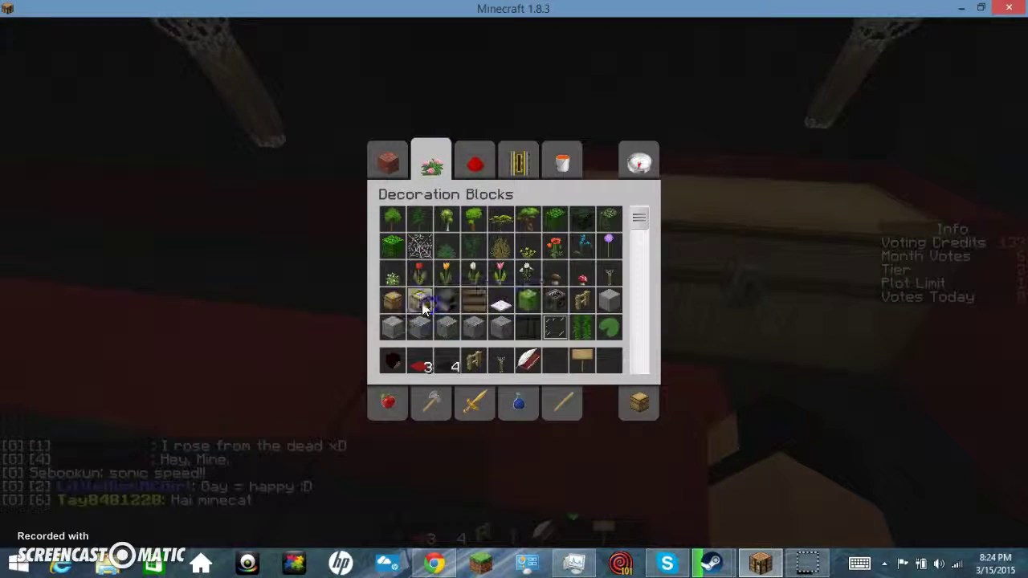
click(421, 306)
click(554, 363)
key(e)
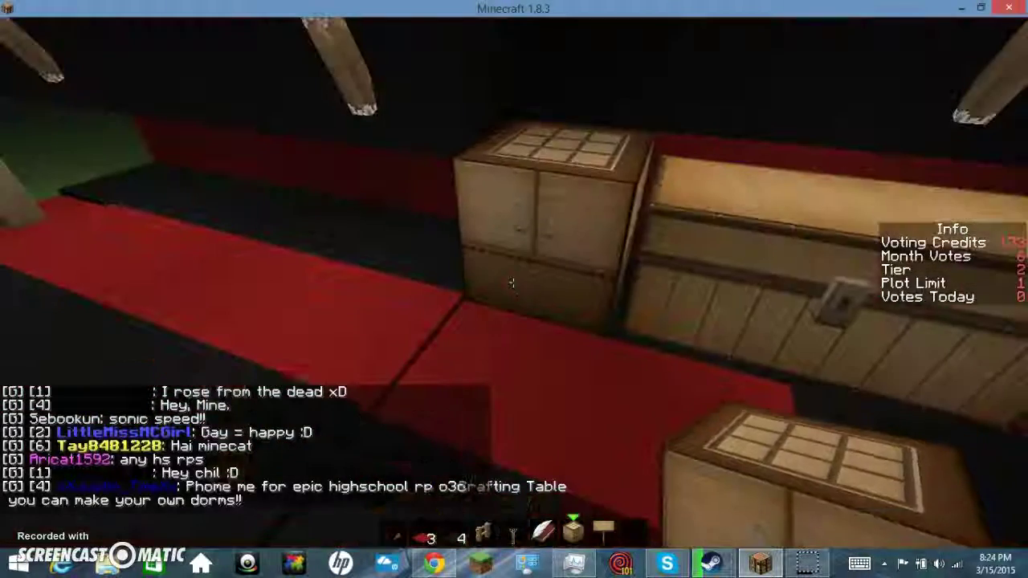
Remove the sign and remaining items from the hotbar, leaving it empty.
key(e)
click(578, 360)
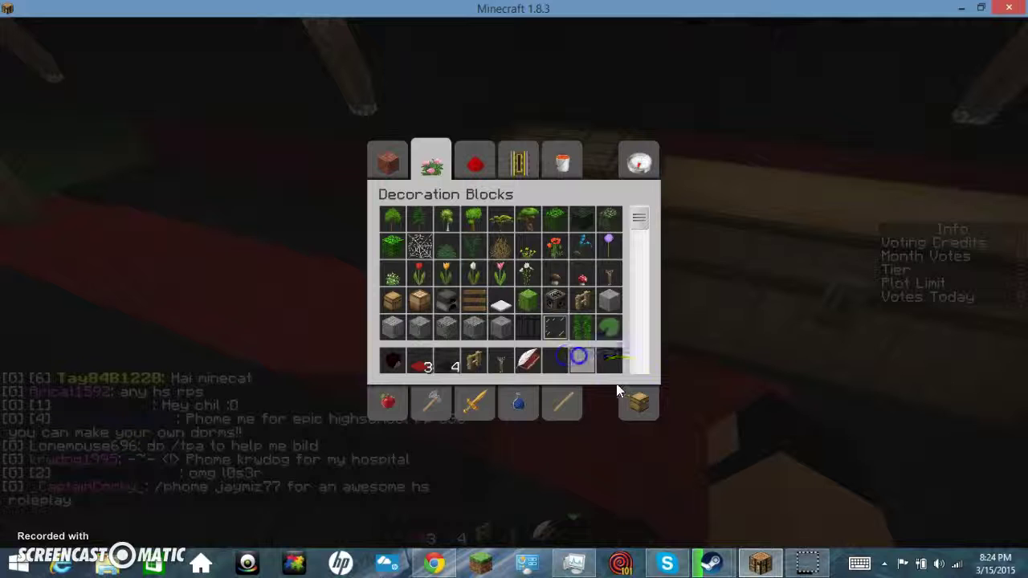
click(639, 404)
click(518, 404)
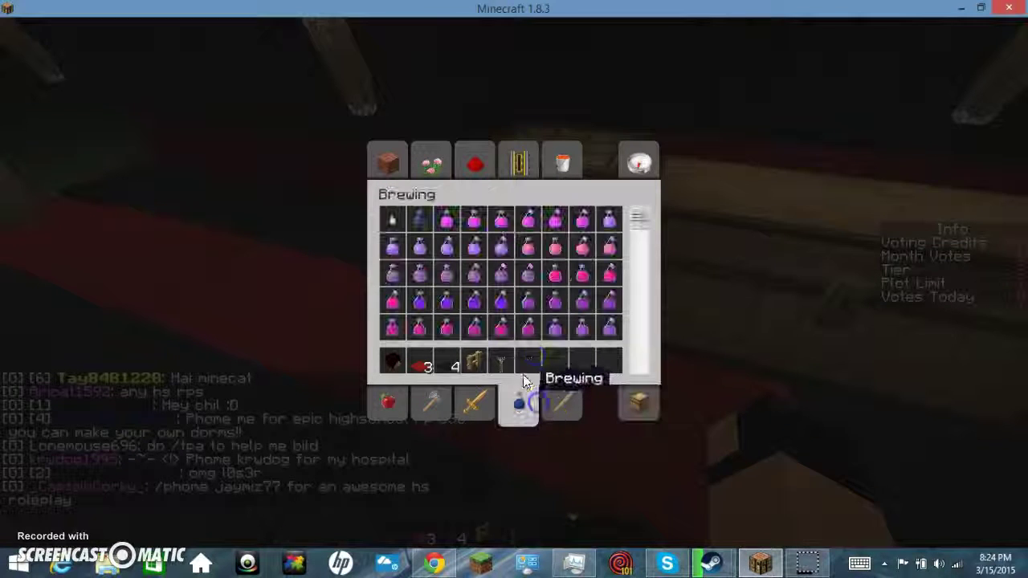
shift+click(500, 363)
shift+click(446, 363)
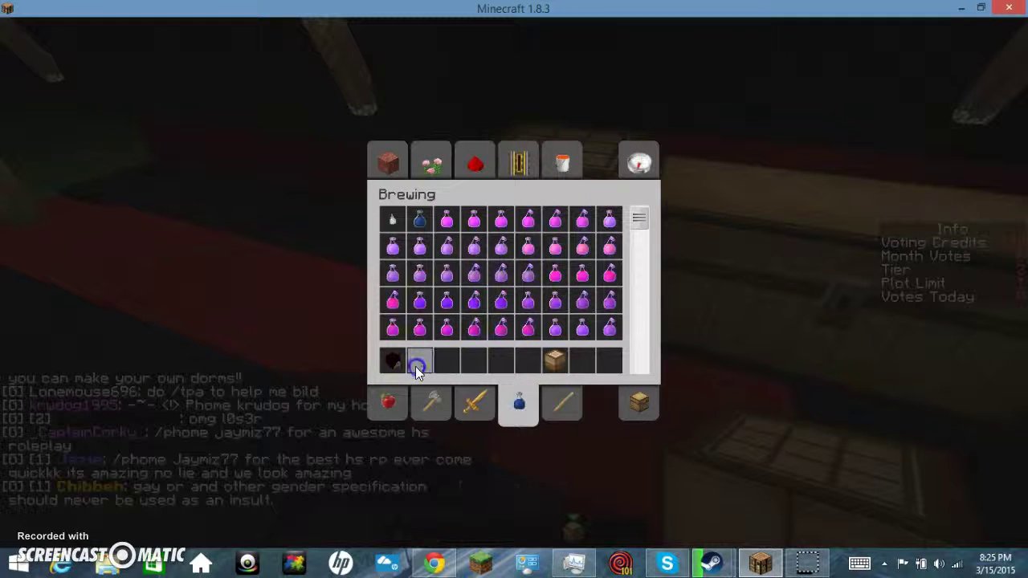
key(Escape)
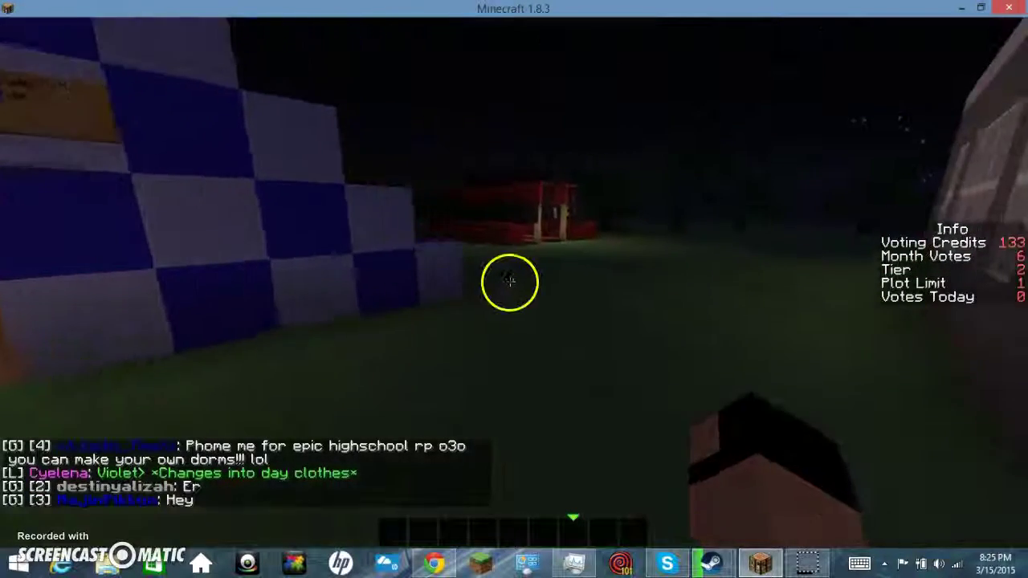
Walk up to the red-and-black RV.
key(w)
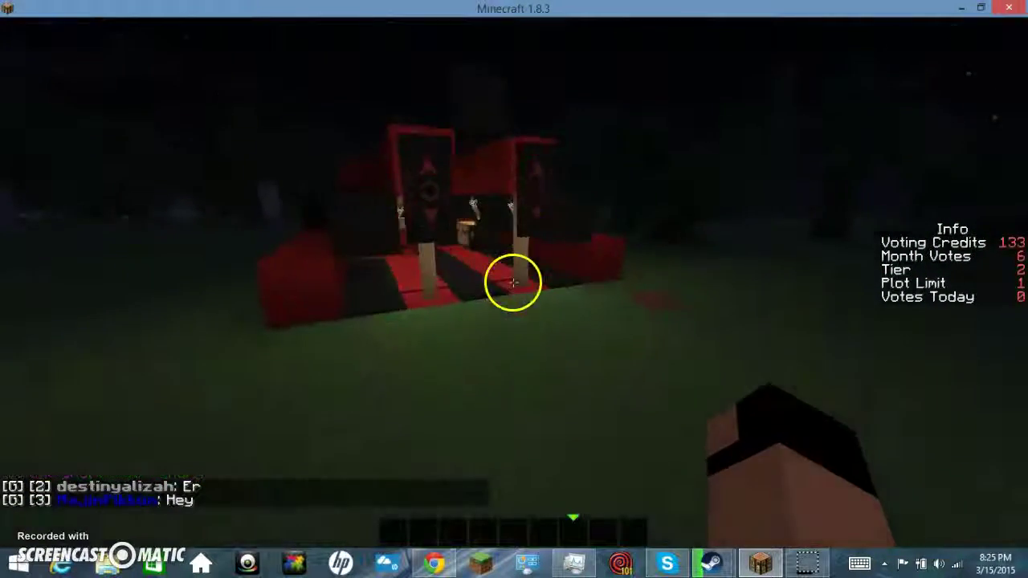
key(w)
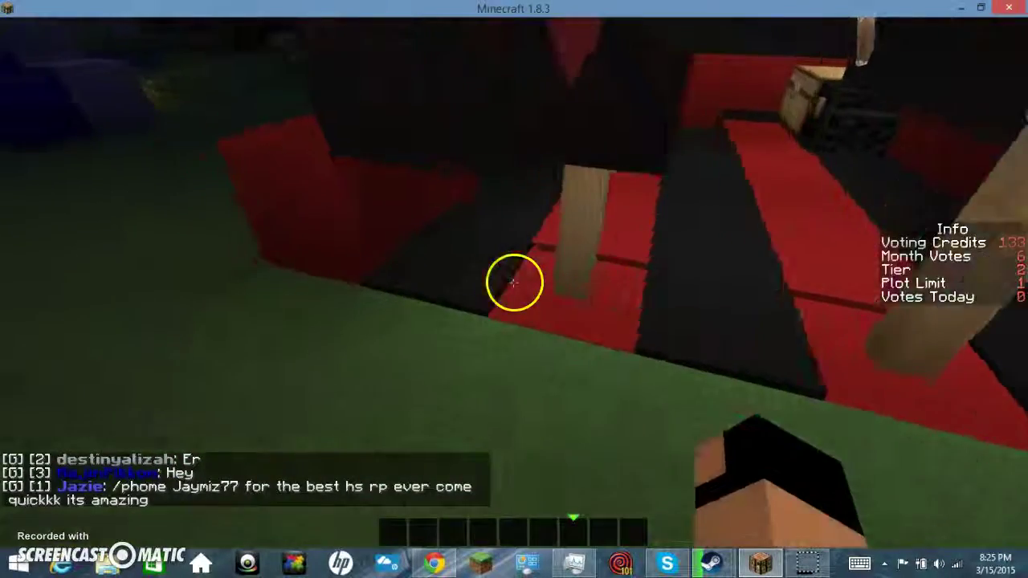
key(e)
key(Escape)
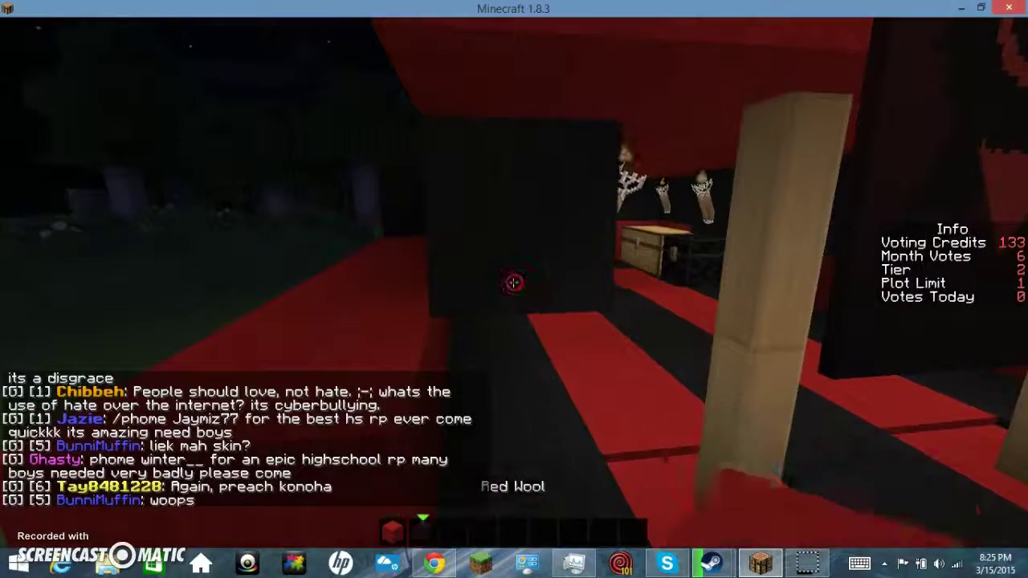
scroll(514, 282, down, 1)
Place three black wool blocks on the RV and bring up the decoration blocks catalogue.
right_click(514, 283)
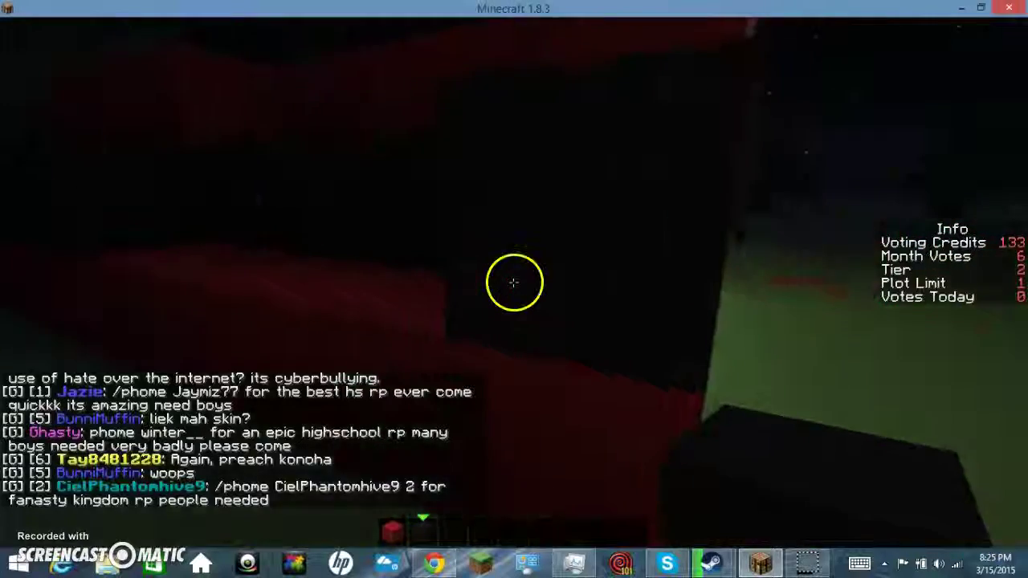
right_click(514, 283)
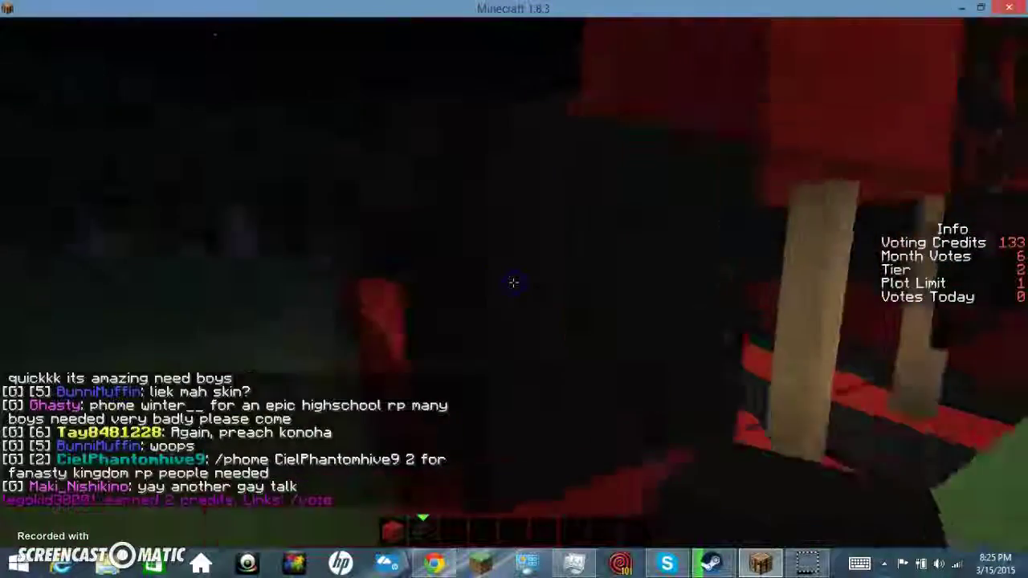
right_click(514, 282)
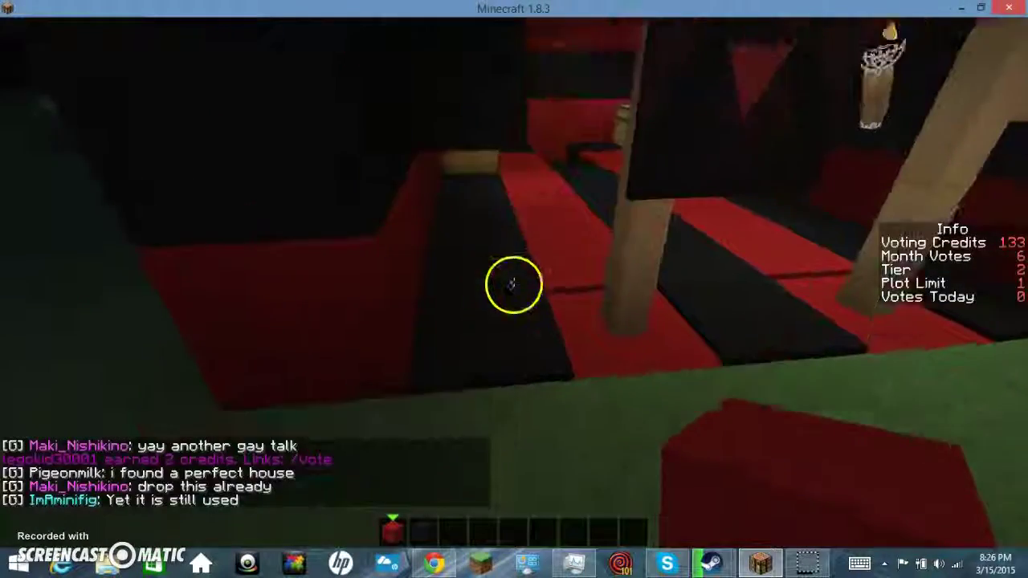
key(2)
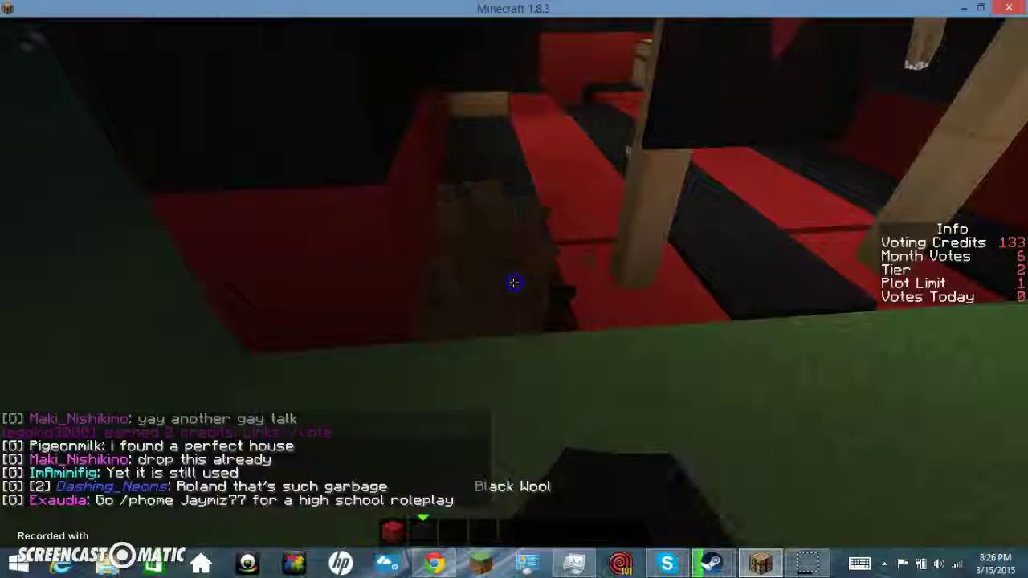
key(e)
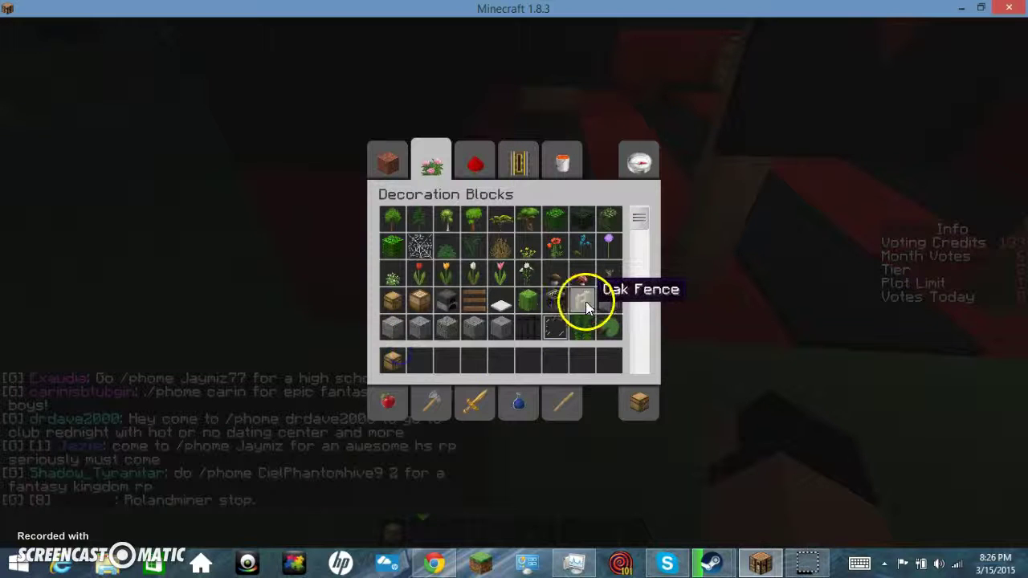
scroll(585, 301, down, 1)
Rearrange the hotbar from the Redstone tab, adding a lever next to the hopper and lamp.
click(478, 158)
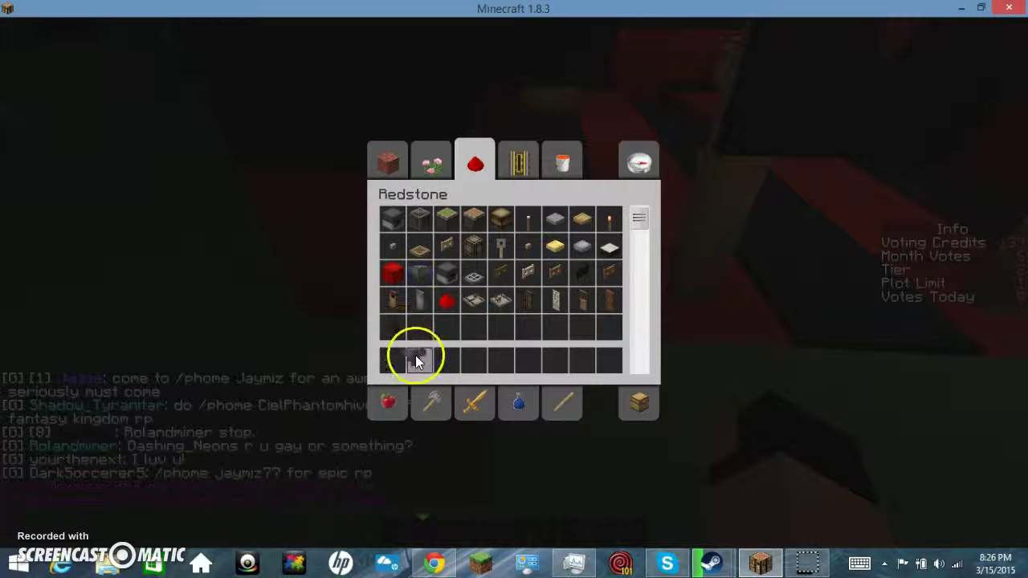
click(415, 355)
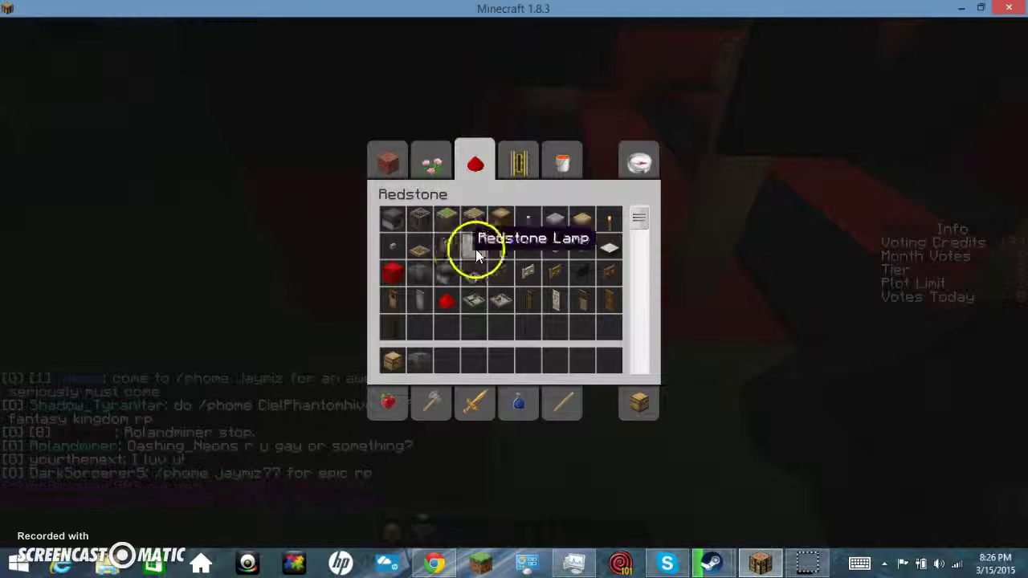
click(530, 224)
click(474, 354)
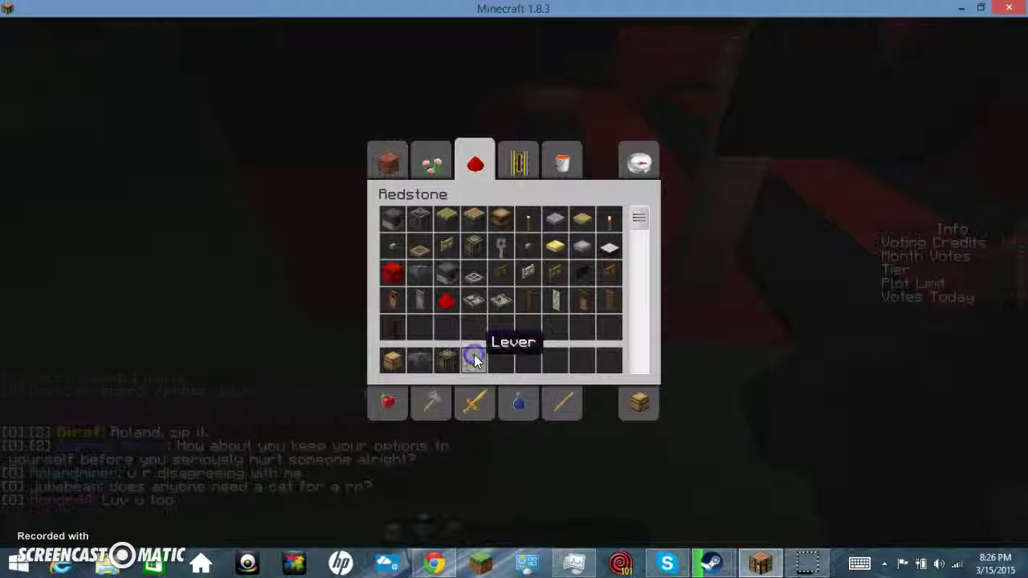
key(e)
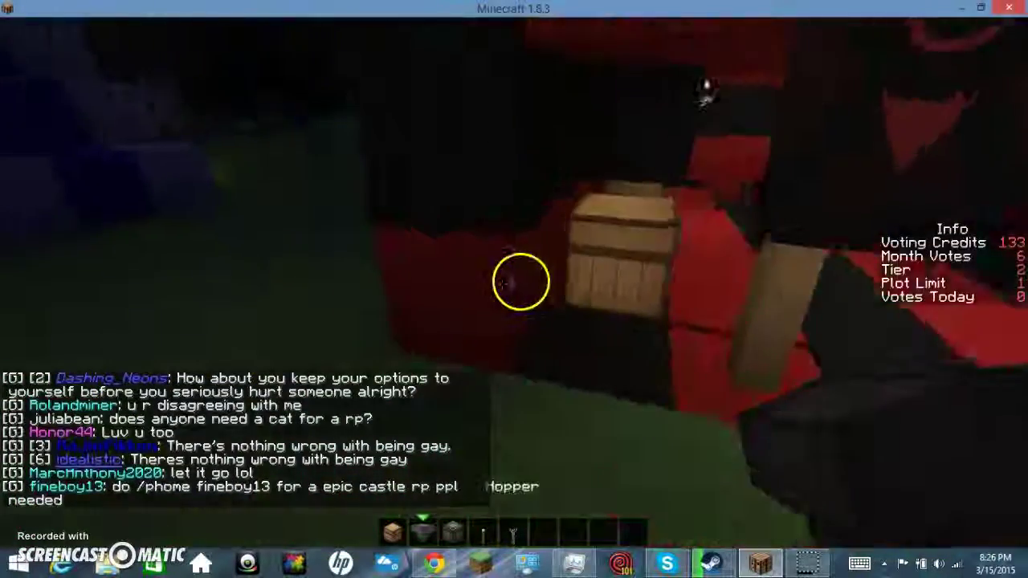
Place the redstone lamp beside the hopper and check the hopper's contents.
key(3)
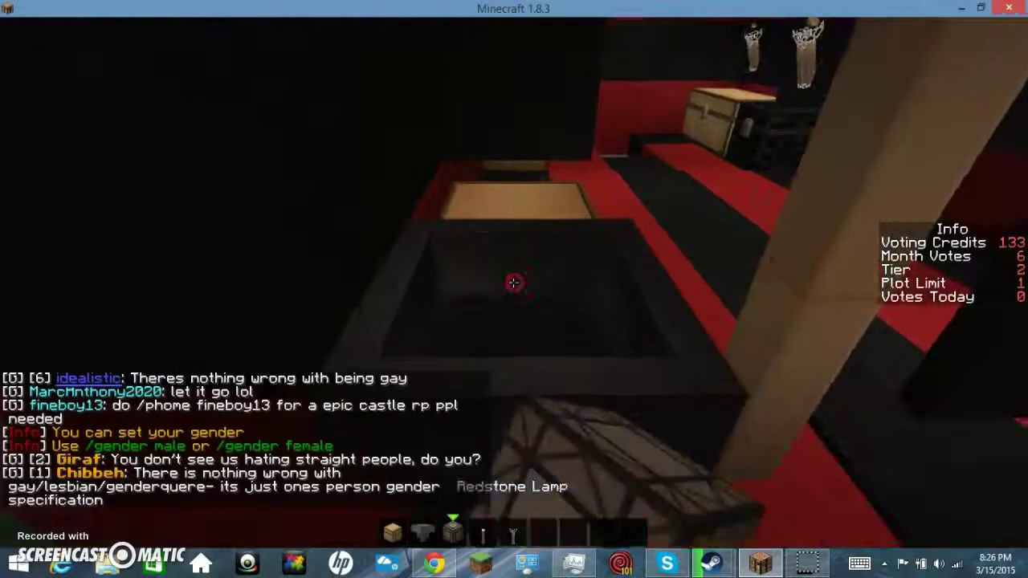
right_click(513, 282)
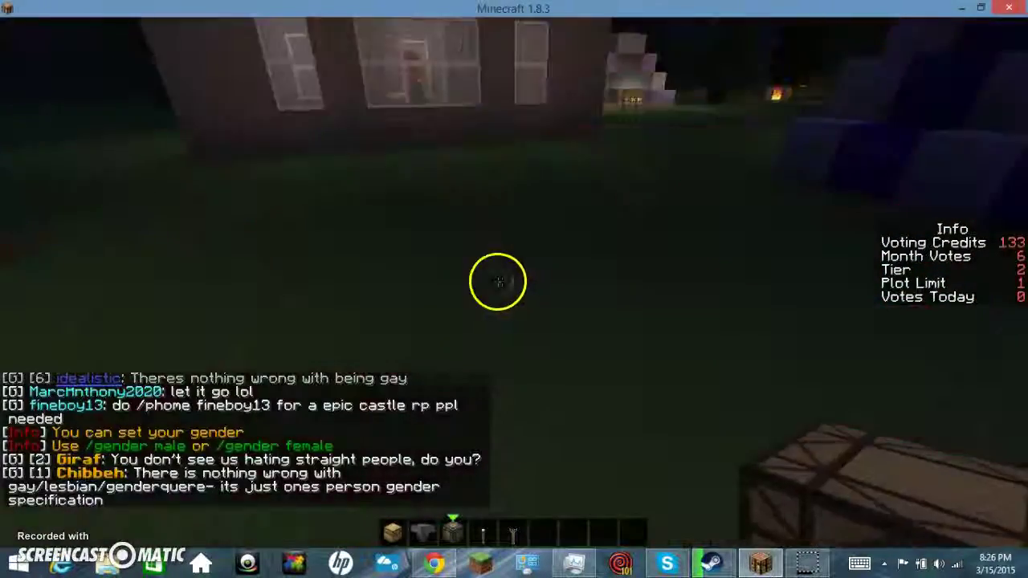
right_click(514, 282)
key(Escape)
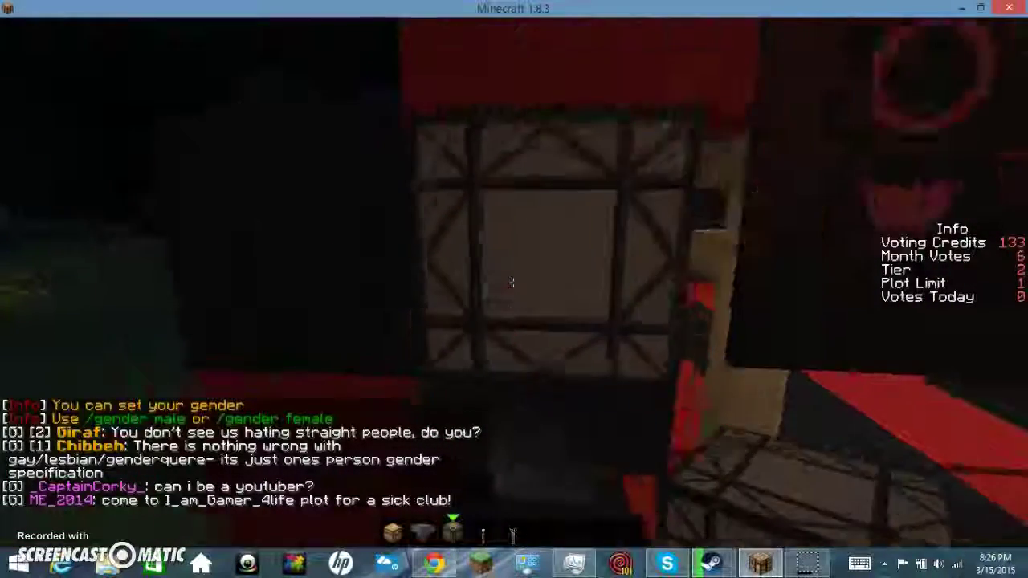
scroll(513, 282, down, 1)
Take a sign from the creative catalogue into the hotbar.
click(513, 282)
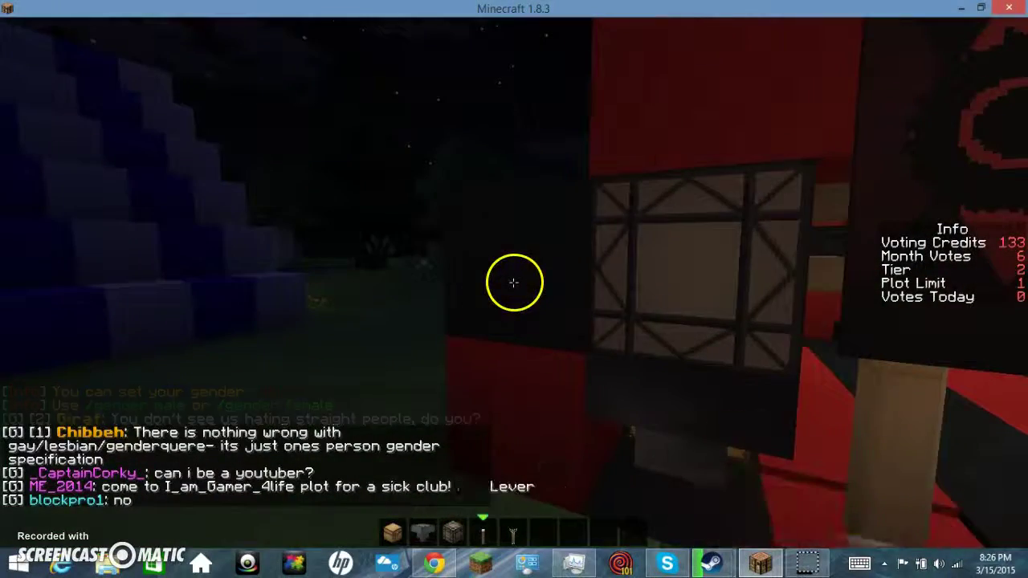
key(e)
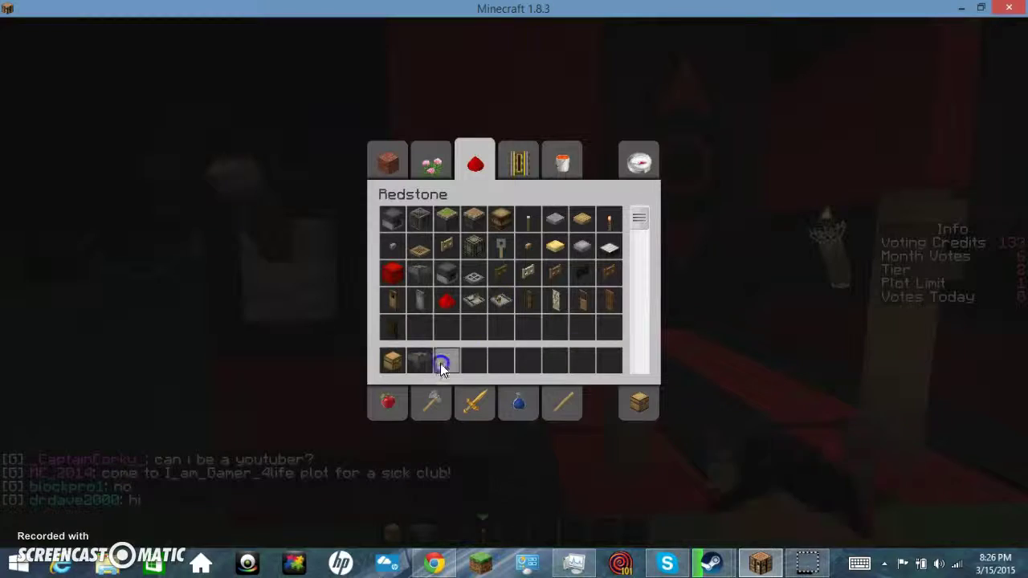
key(Escape)
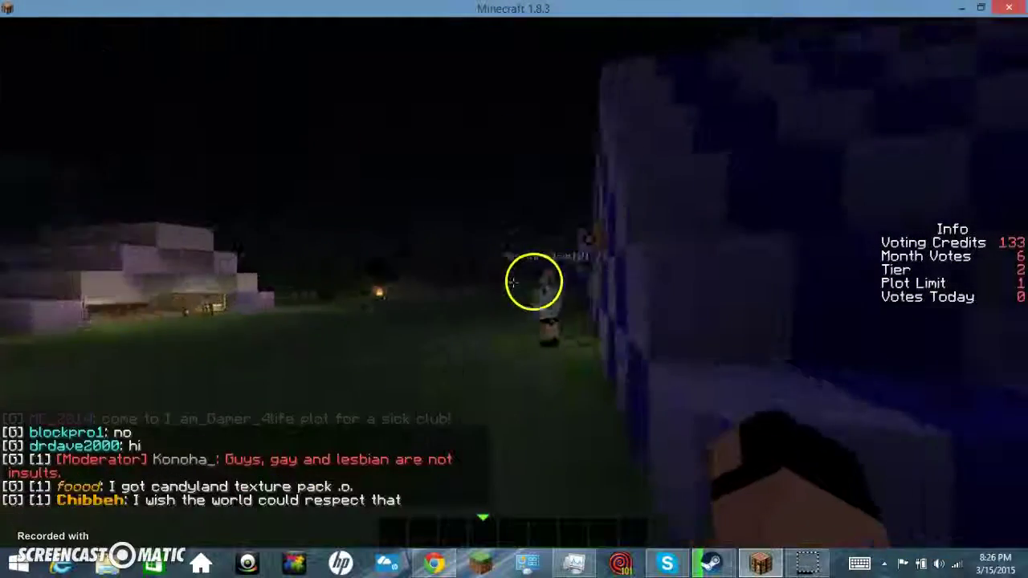
click(535, 282)
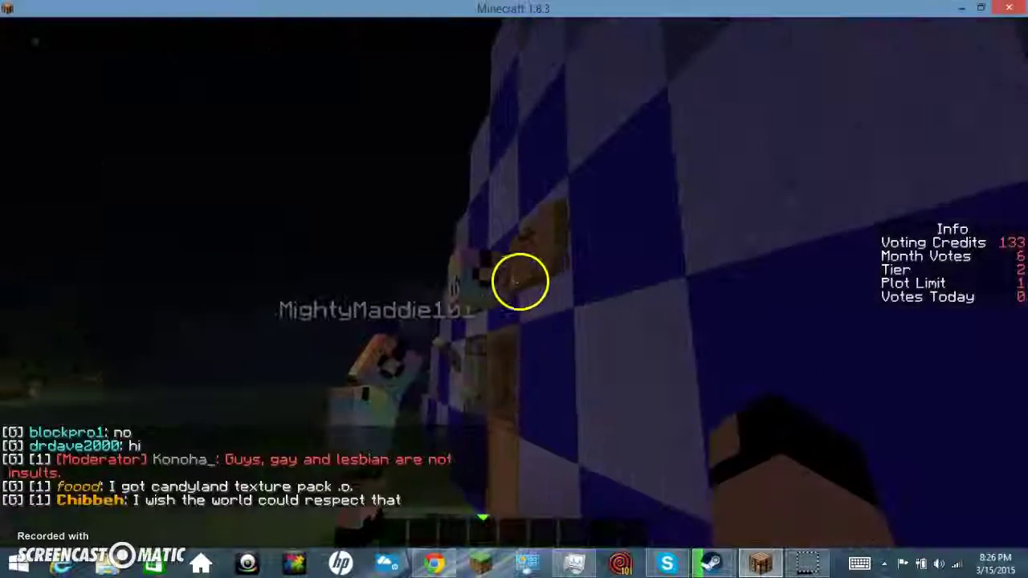
scroll(513, 282, down, 1)
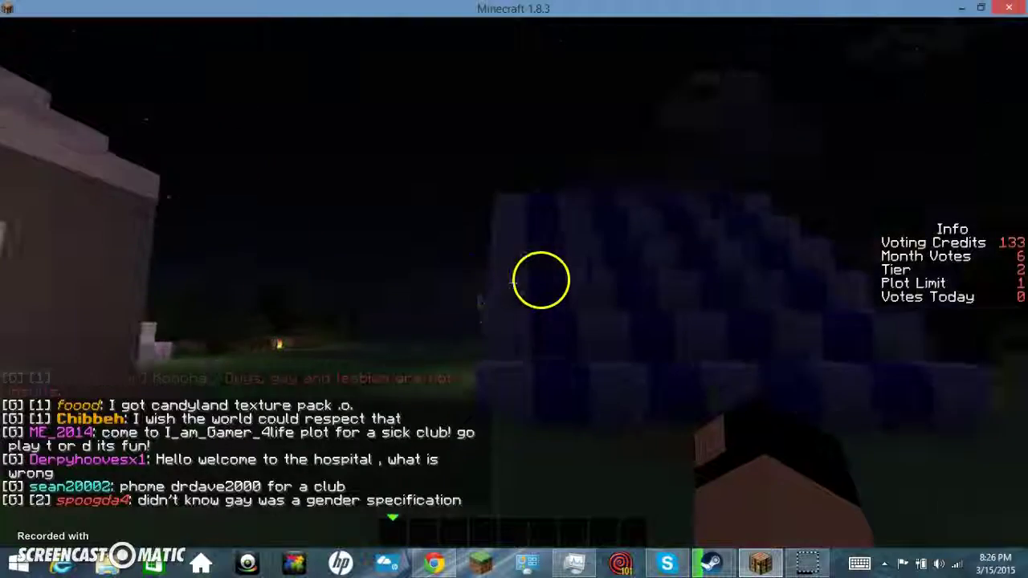
scroll(514, 281, down, 1)
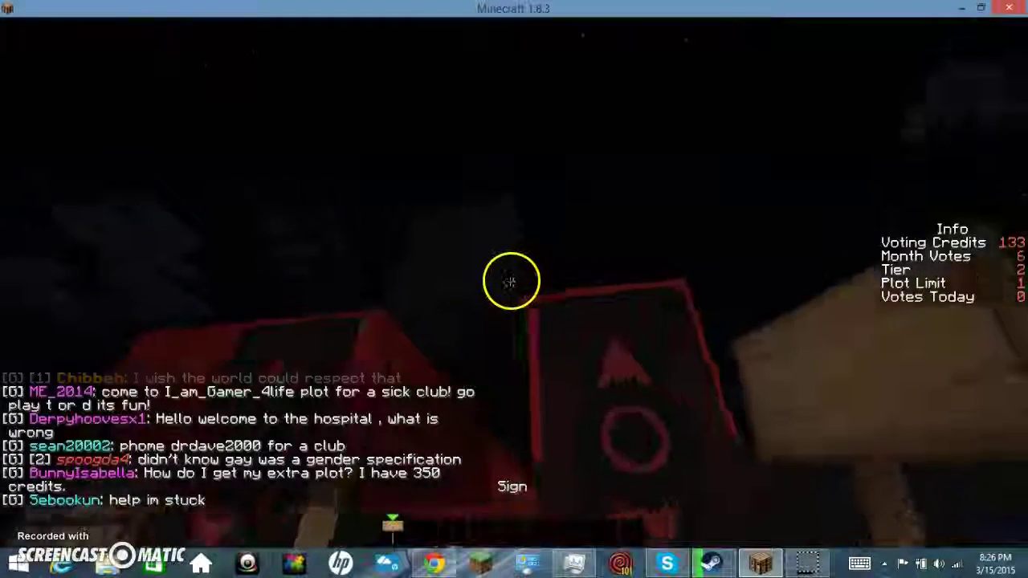
Place a sign on the RV reading 'Tred's' on line one and 'Tent' on line two.
right_click(514, 282)
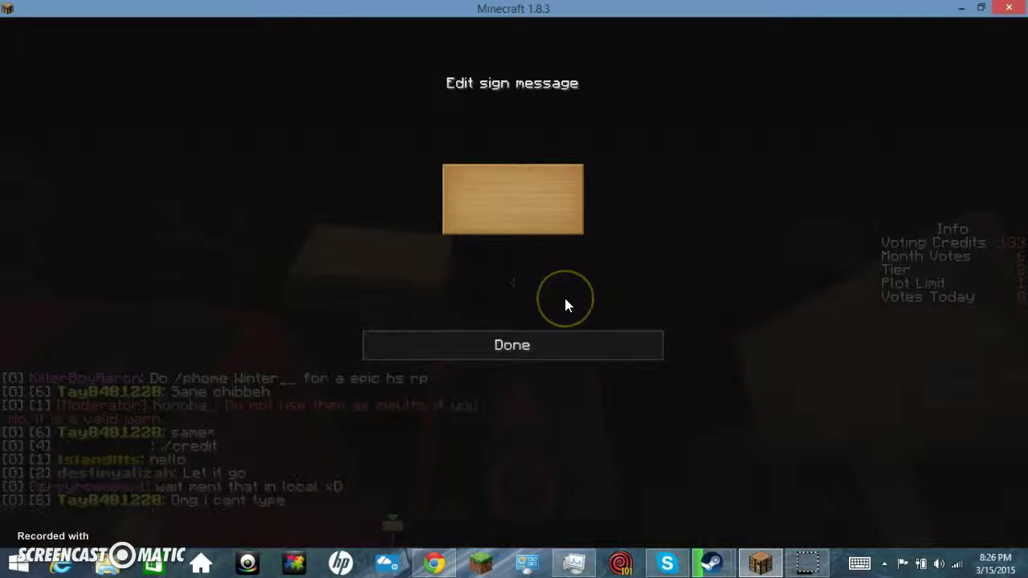
text(Tred)
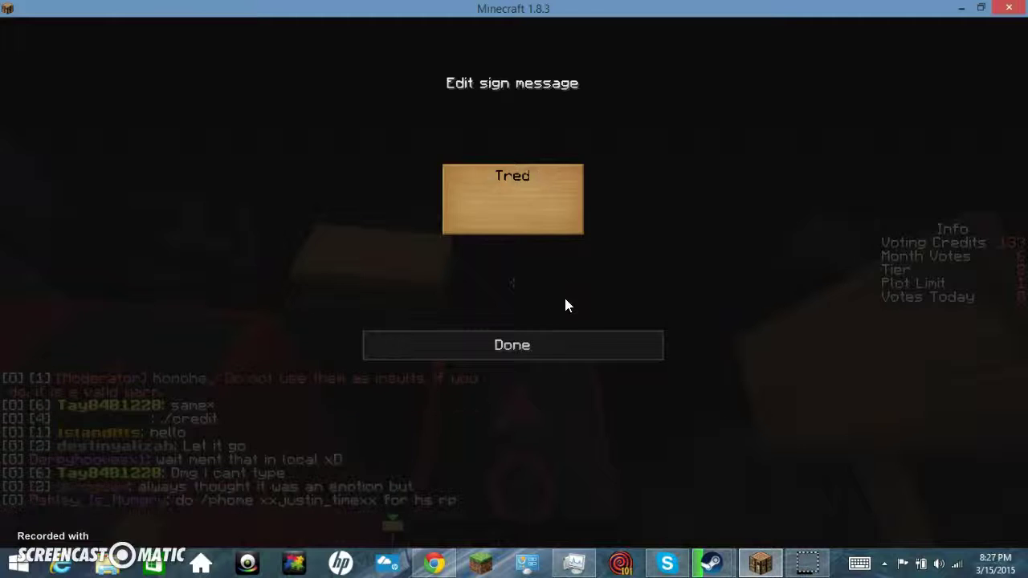
text(:)
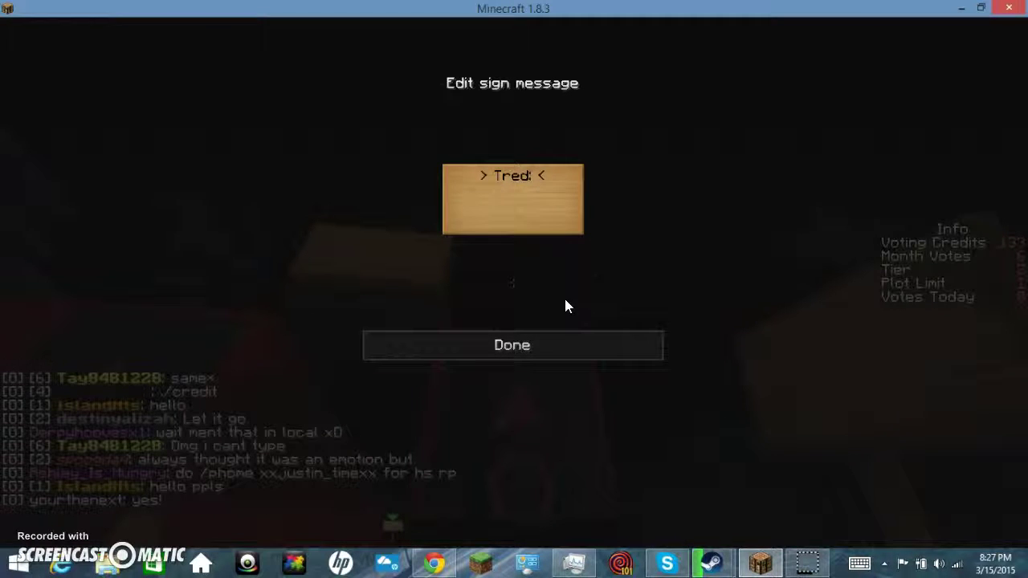
key(BackSpace)
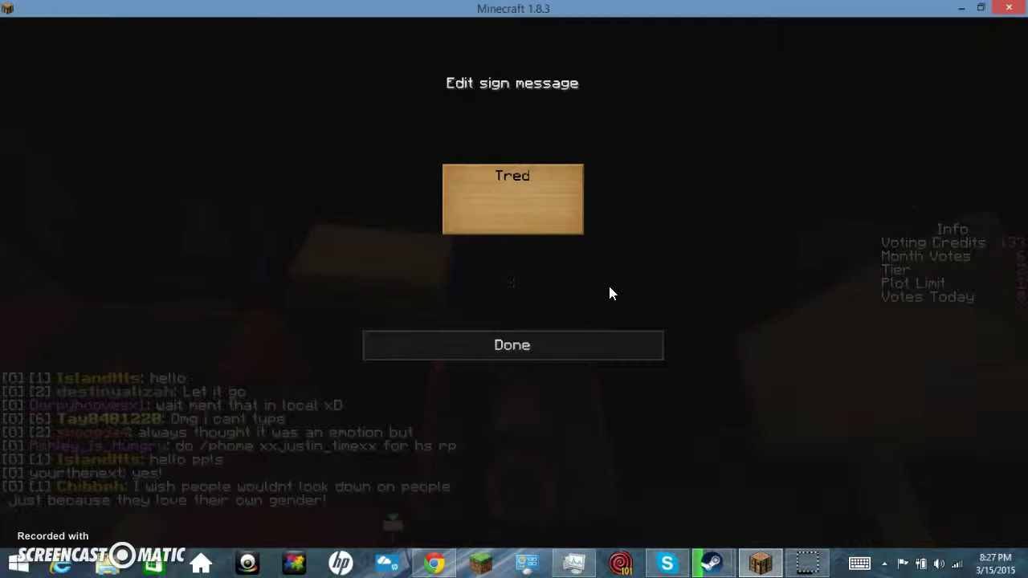
text('s)
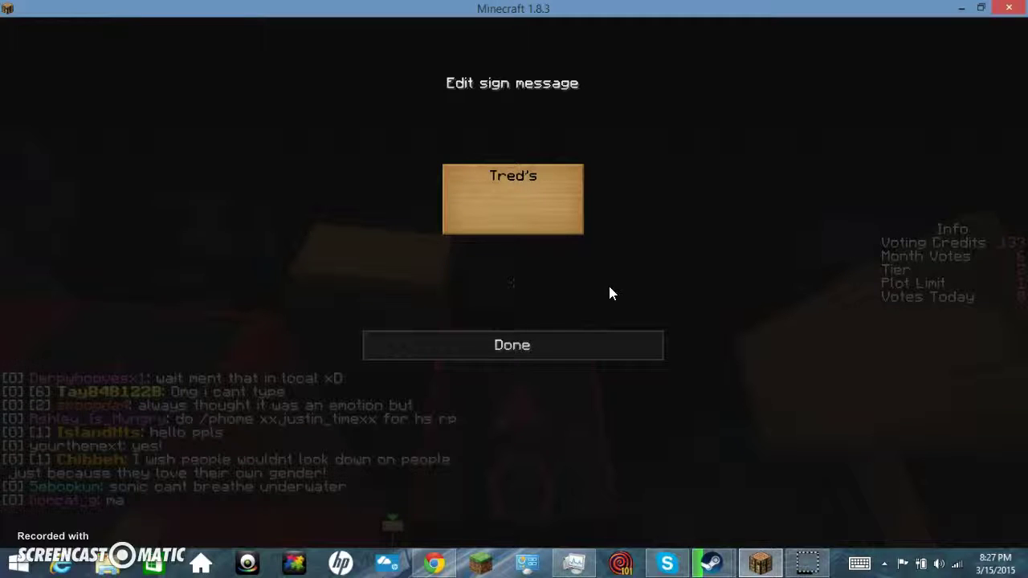
key(Return)
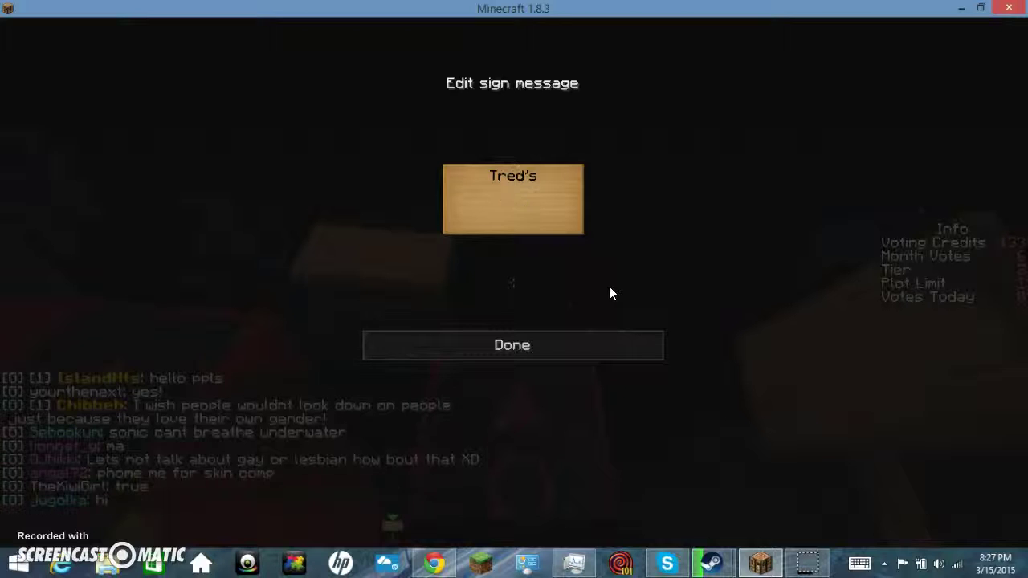
text(Tent)
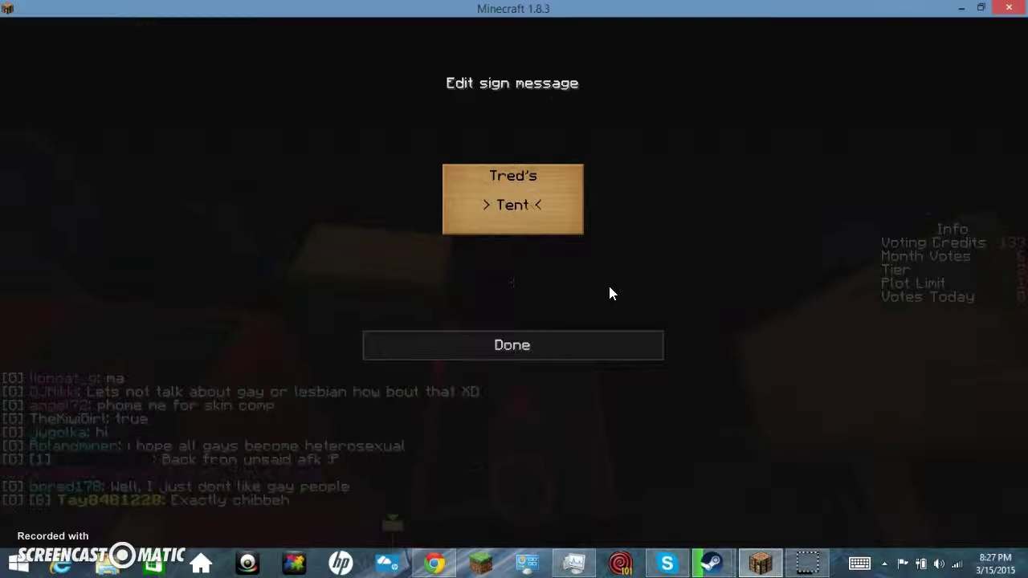
click(573, 347)
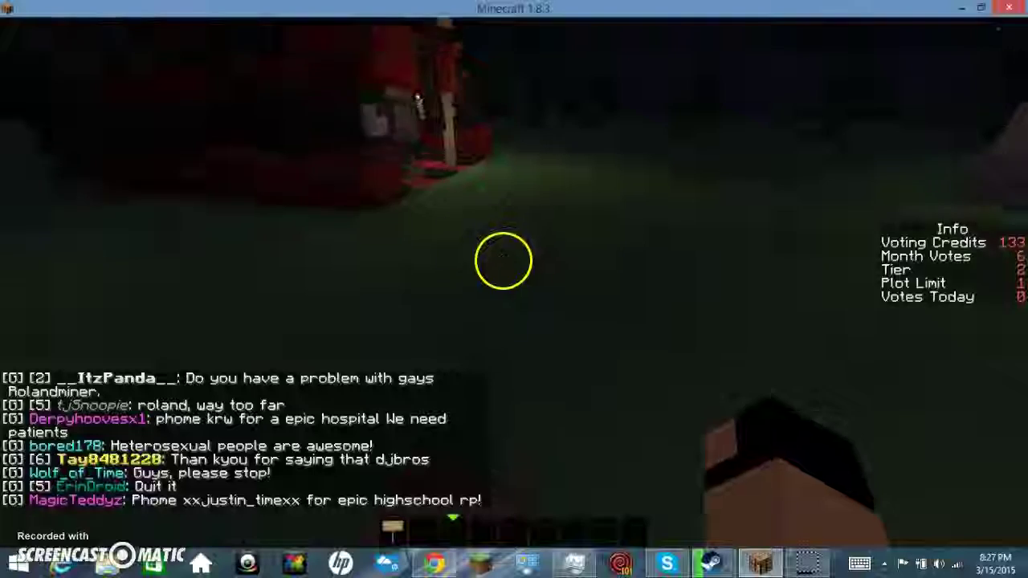
Look around the plot and bring up the creative catalogue's redstone items.
key(e)
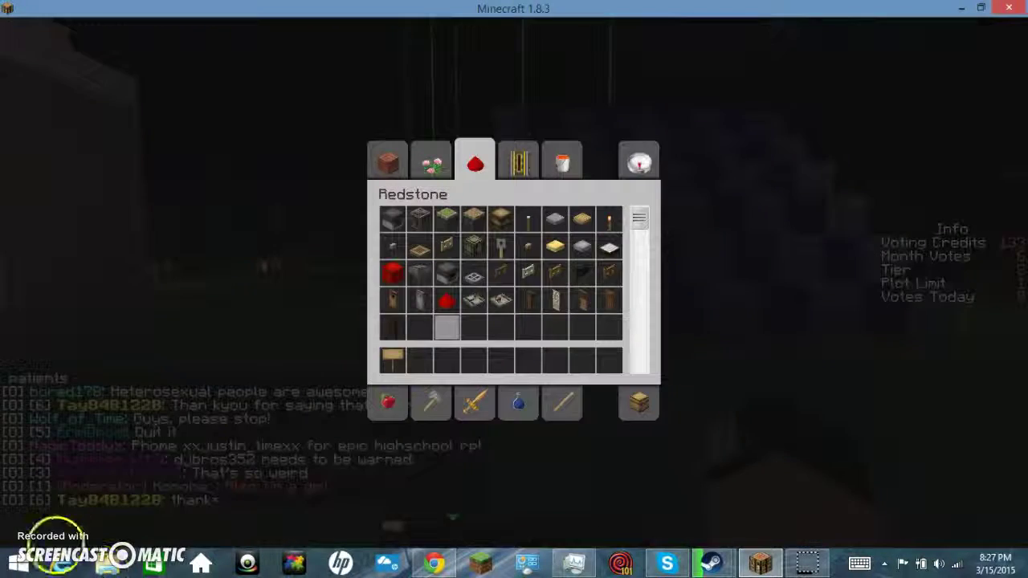